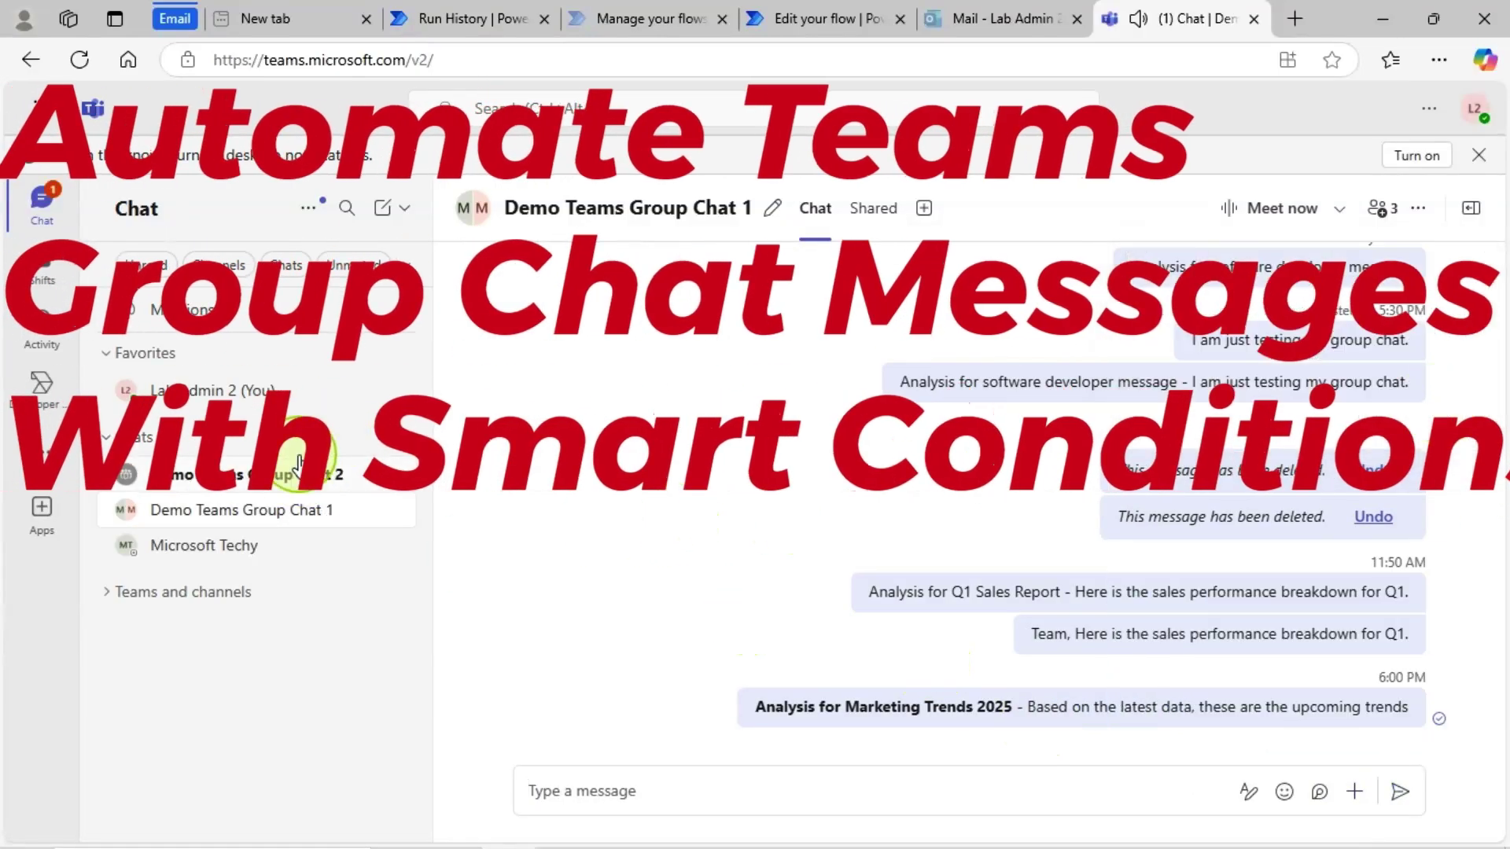
Step: Look over both Teams group chats and the reposting flow, ending in Demo Teams Group Chat 1
{"action": "left_click", "coordinate": [299, 464]}
{"action": "left_click", "coordinate": [296, 512]}
{"action": "left_click", "coordinate": [821, 18]}
{"action": "scroll", "coordinate": [637, 450], "scroll_direction": "up", "scroll_amount": 5}
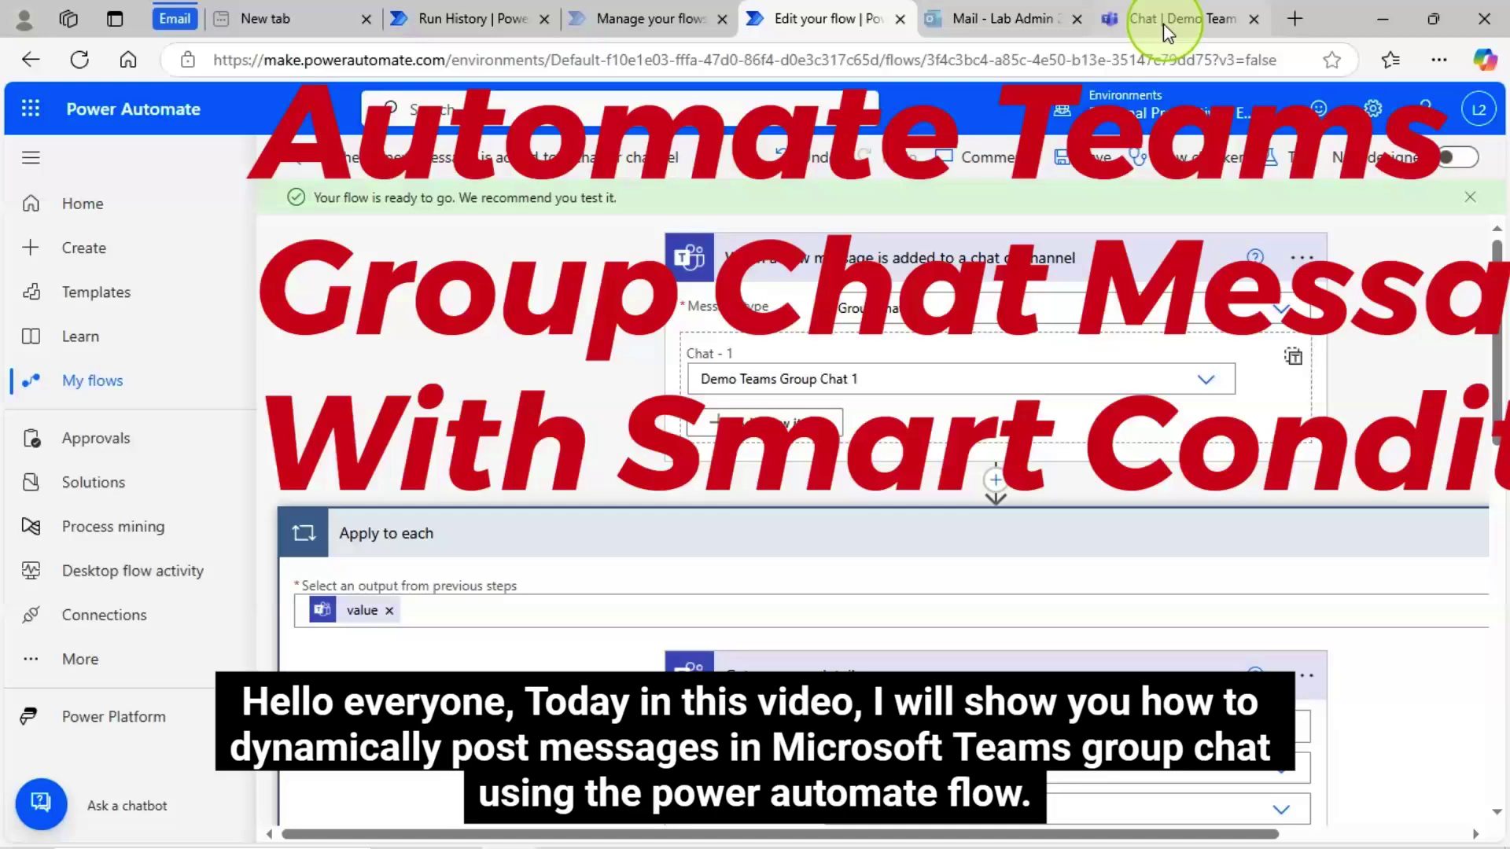
{"action": "left_click", "coordinate": [1163, 23]}
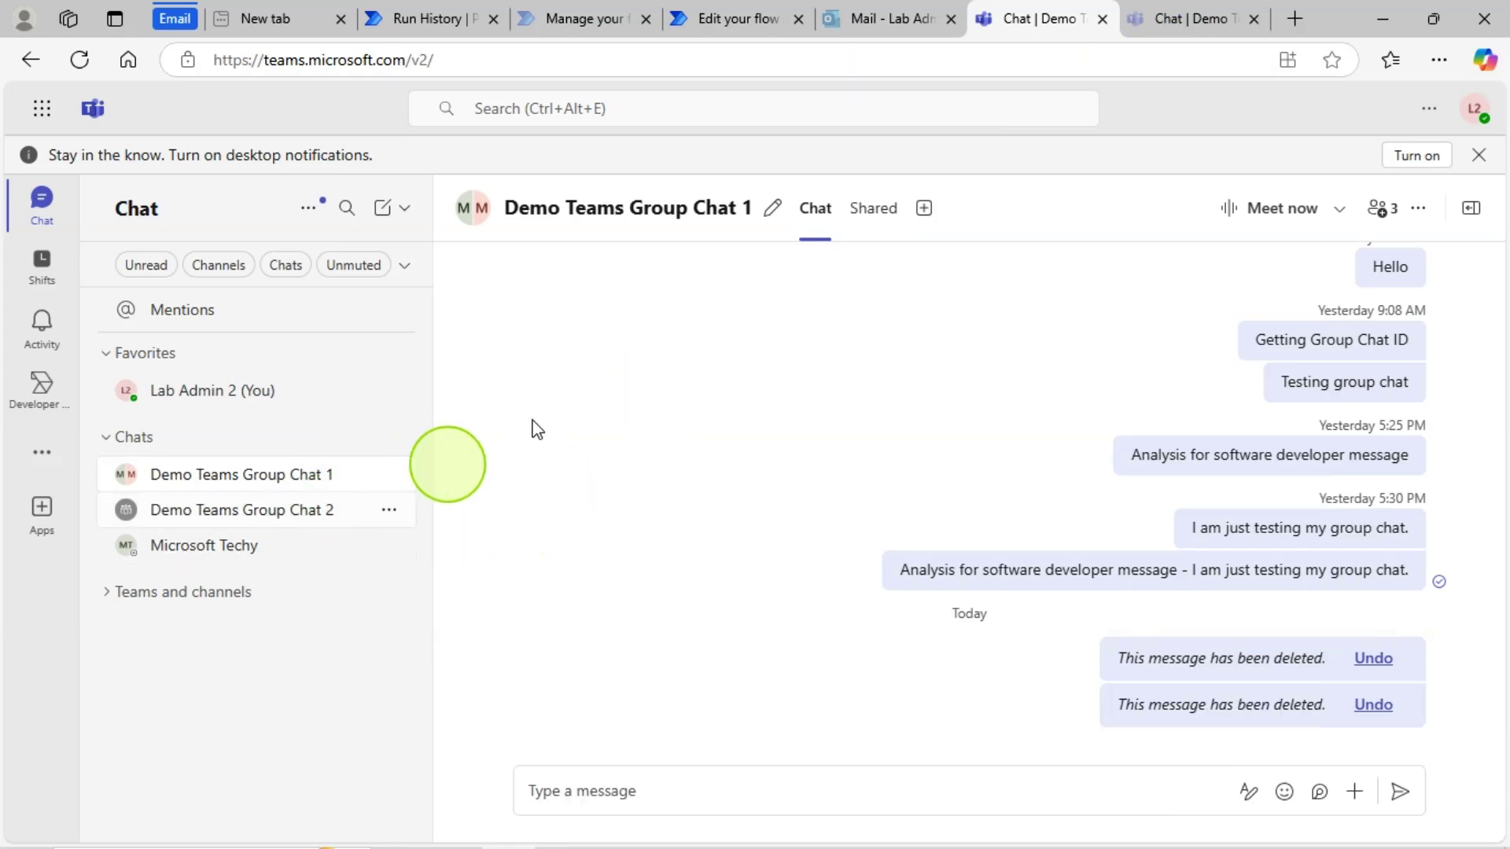
{"action": "left_click", "coordinate": [1217, 19]}
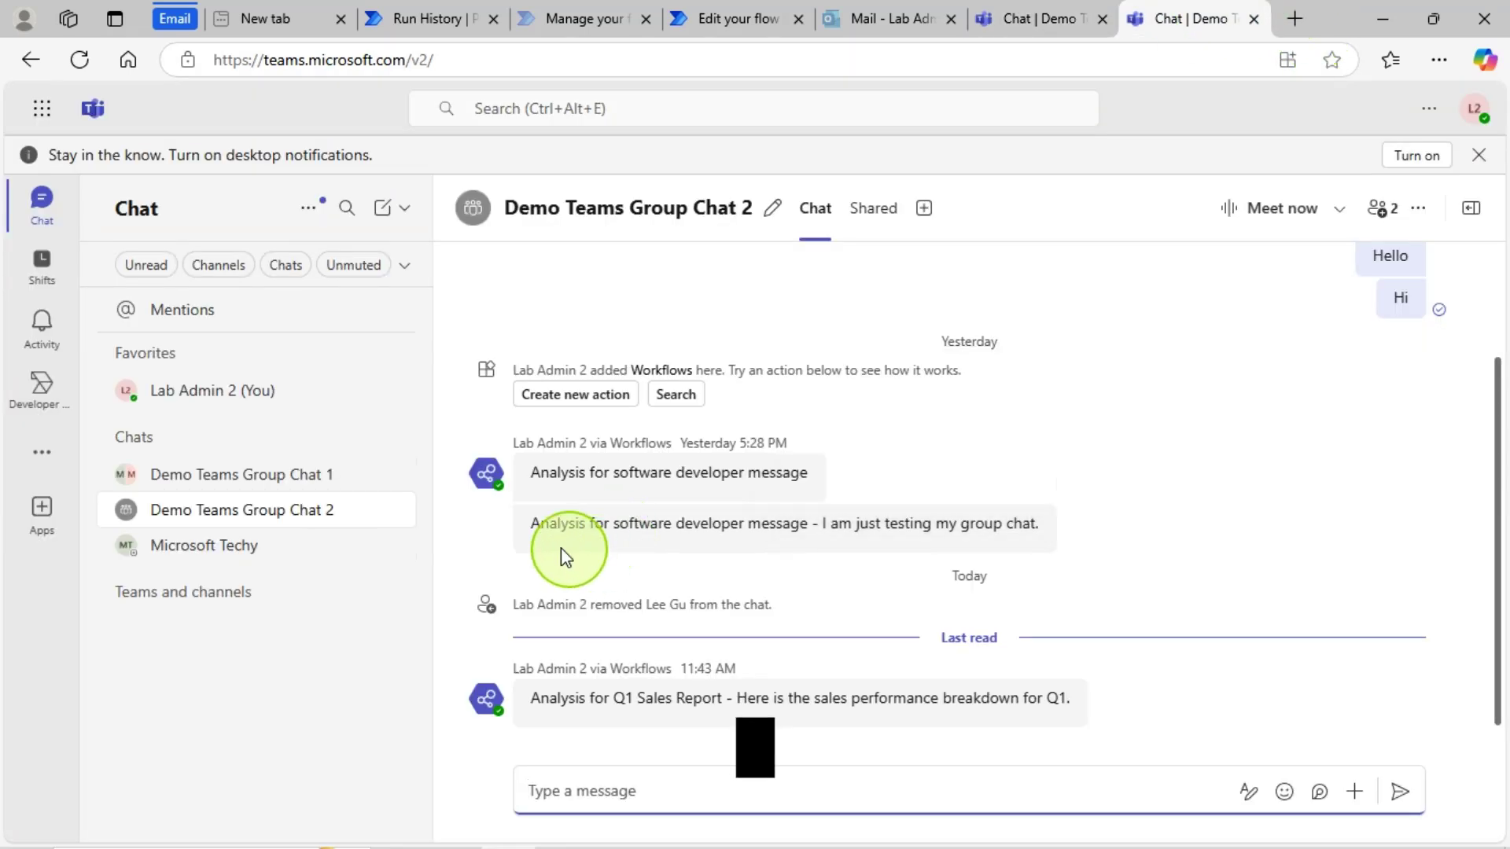
{"action": "key", "text": "ctrl+shift+Tab"}
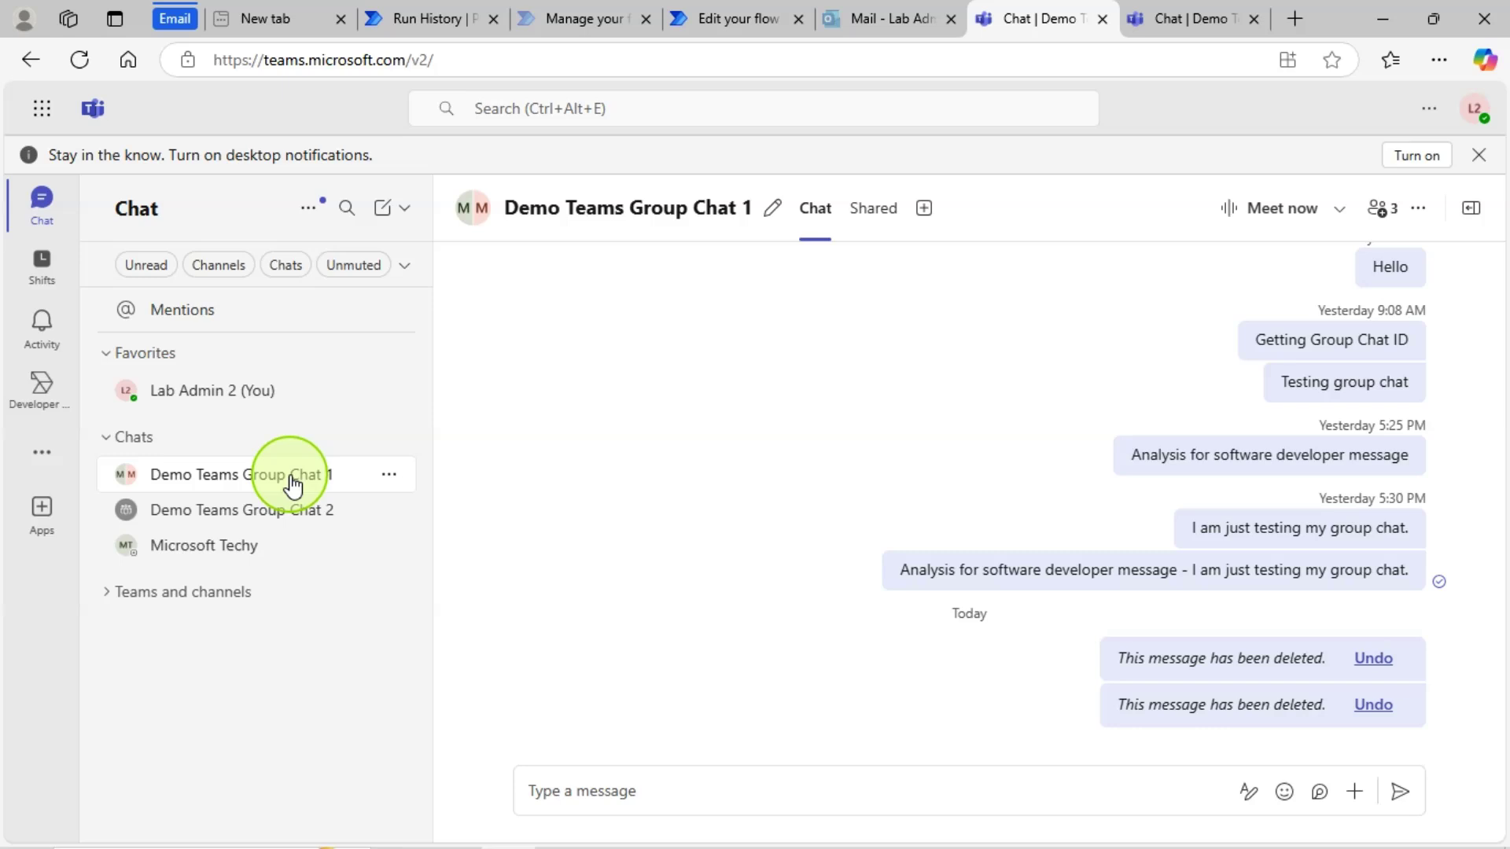
Step: Paste and send the 'Analysis for Q1 Sales Report' message in Group Chat 1
{"action": "left_click", "coordinate": [565, 780]}
{"action": "type", "text": "Analysis for Q1 Sales Report - Here is the sales performance breakdown for Q1."}
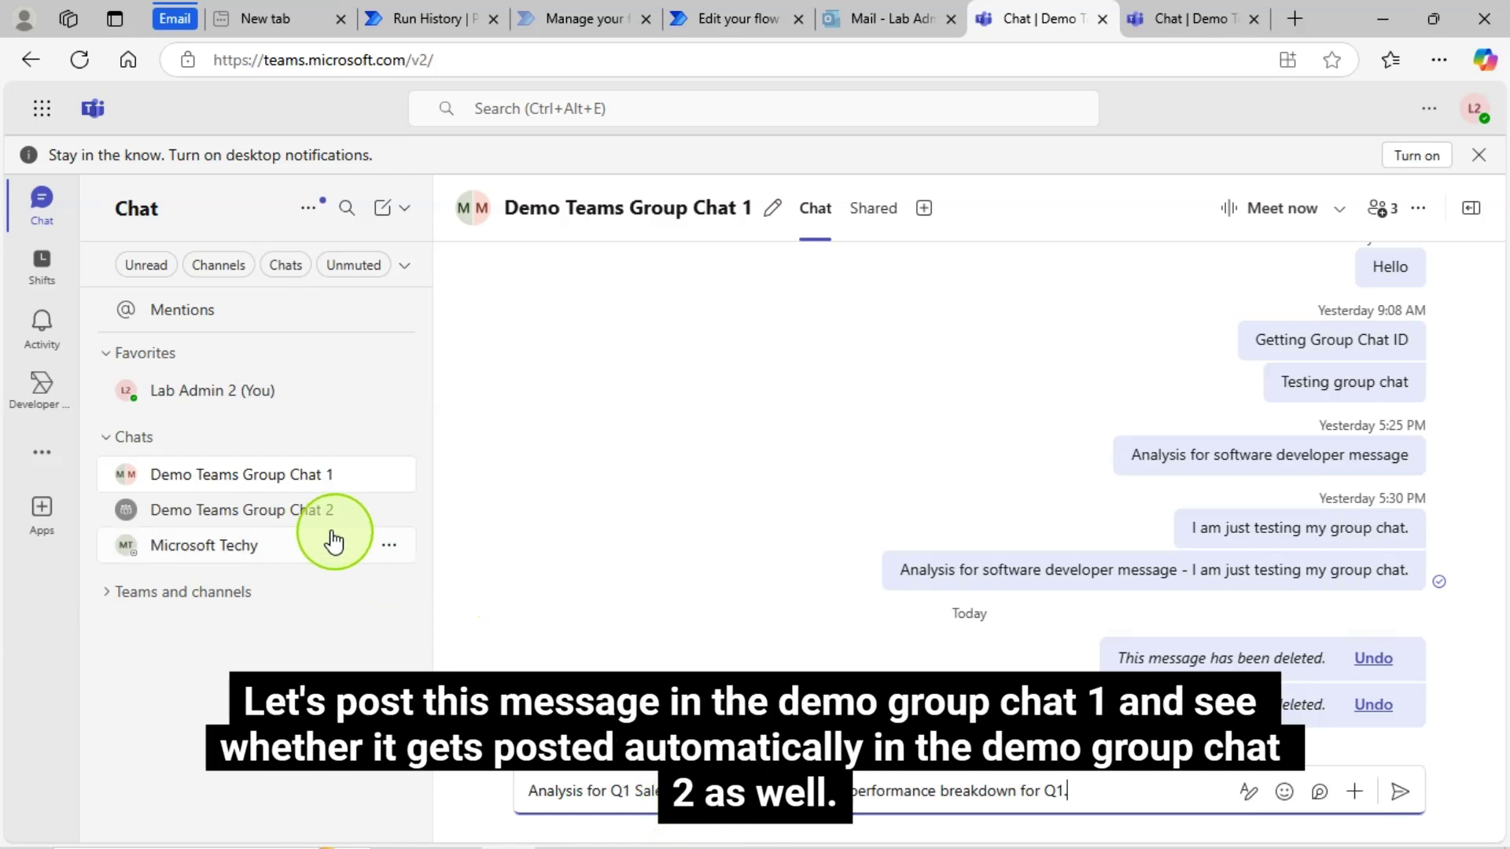
{"action": "left_click", "coordinate": [1397, 794]}
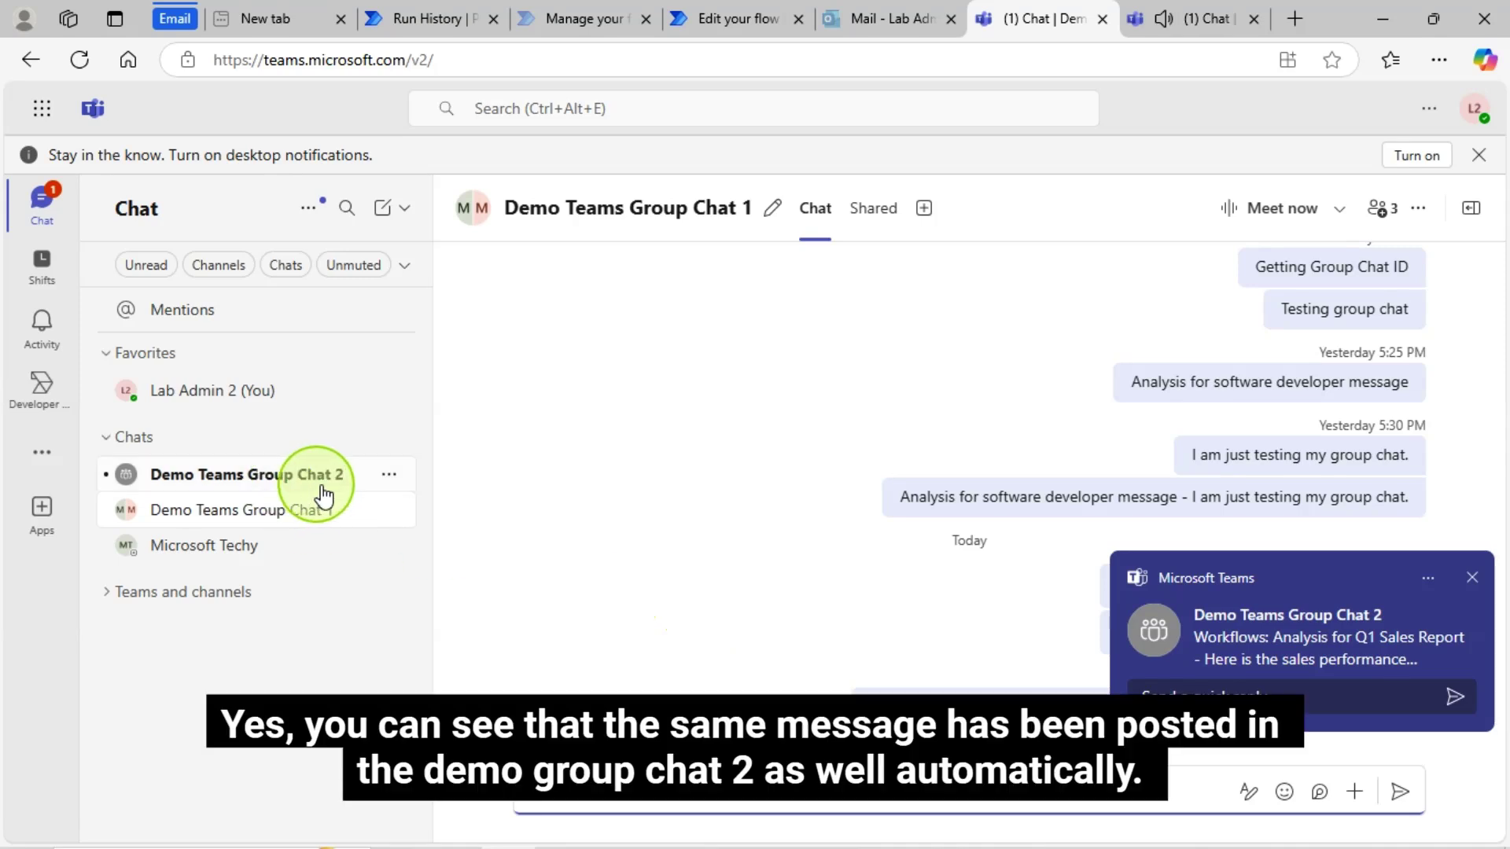
Step: Confirm the message was reposted in Demo Teams Group Chat 2, then return to Group Chat 1
{"action": "left_click", "coordinate": [1470, 576]}
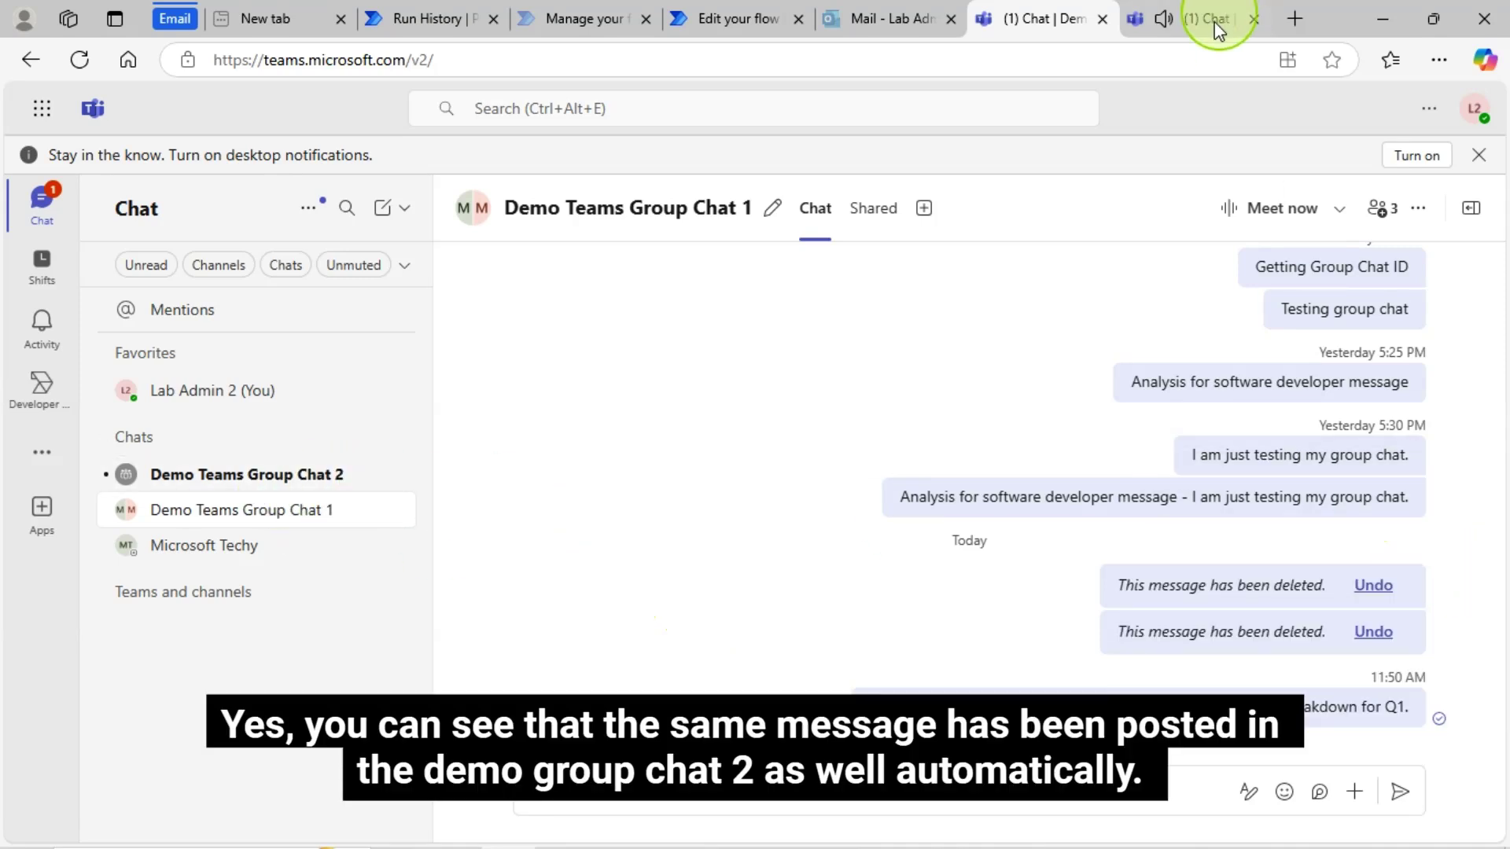
{"action": "left_click", "coordinate": [318, 482]}
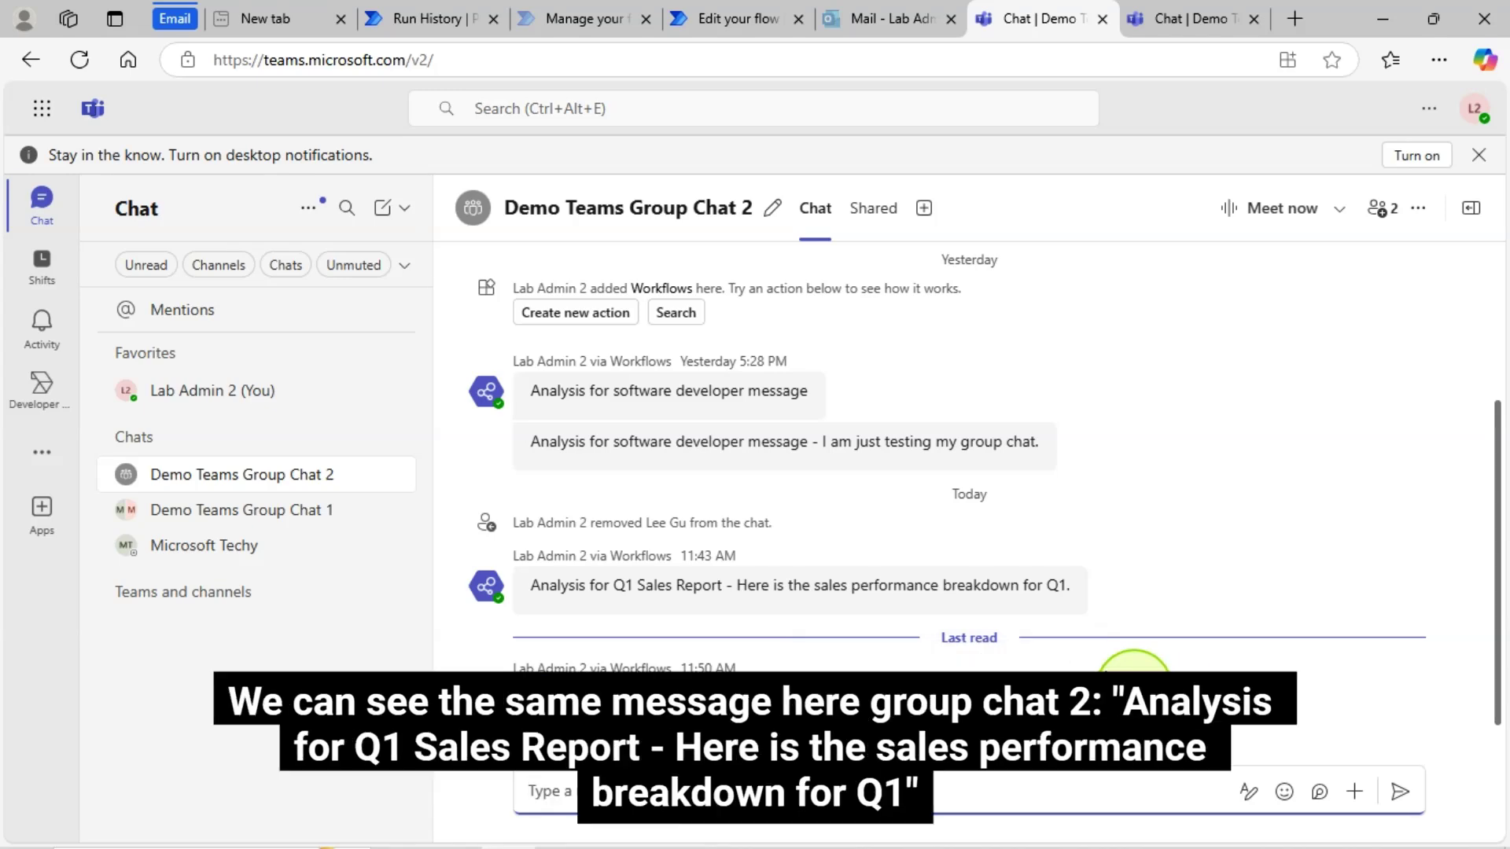
{"action": "left_click", "coordinate": [302, 517]}
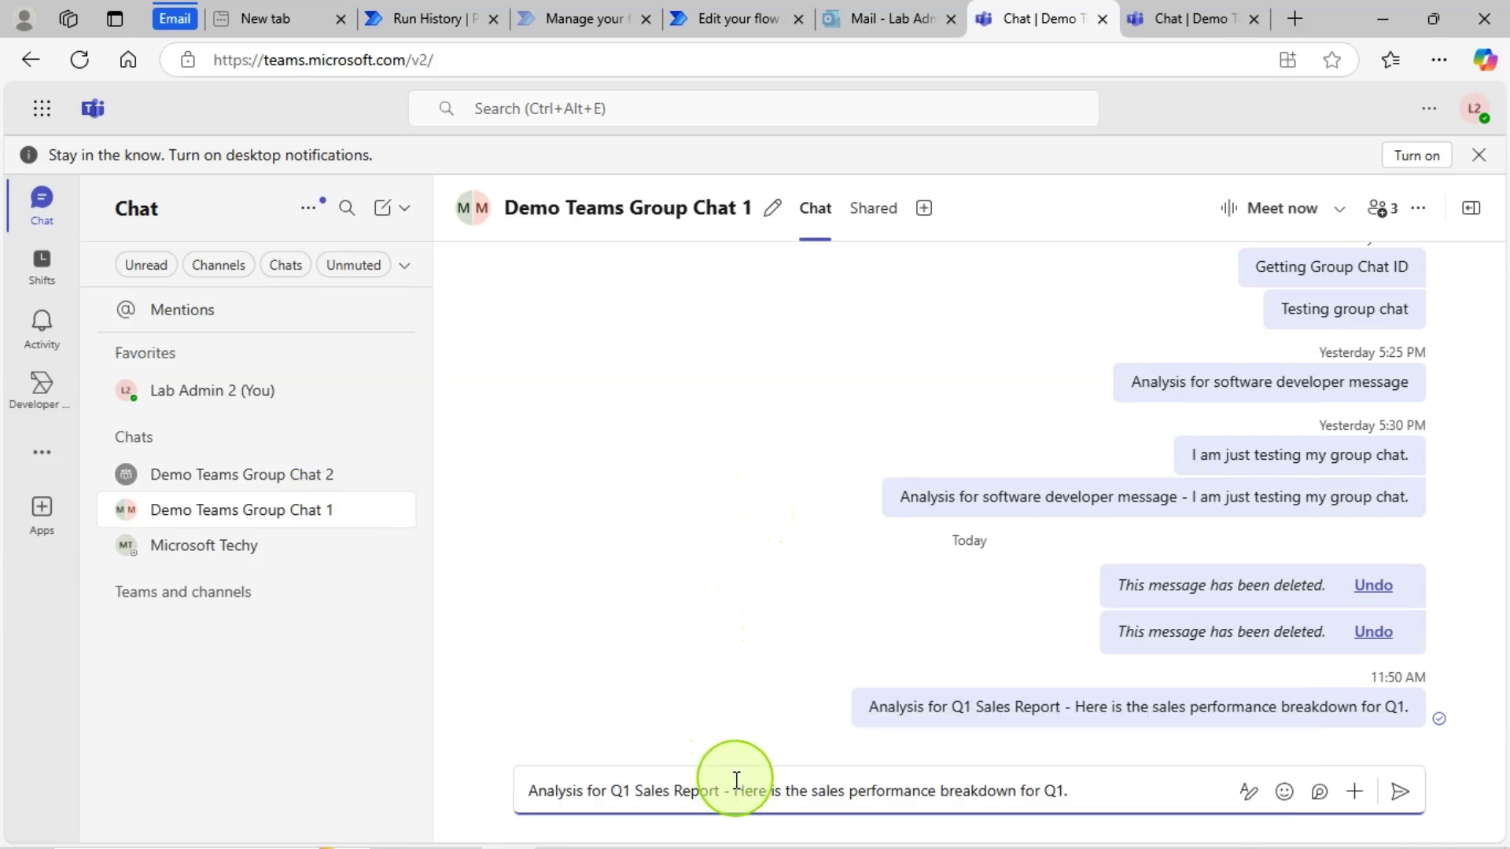
Step: Replace the 'Analysis for Q1 Sales Report - ' prefix with 'Team, ' and send the message
{"action": "left_click", "coordinate": [733, 790]}
{"action": "key", "text": "BackSpace"}
{"action": "key", "text": "BackSpace"}
{"action": "key", "text": "BackSpace"}
{"action": "key", "text": "BackSpace"}
{"action": "key", "text": "BackSpace"}
{"action": "key", "text": "BackSpace"}
{"action": "key", "text": "BackSpace"}
{"action": "key", "text": "BackSpace"}
{"action": "key", "text": "BackSpace"}
{"action": "key", "text": "BackSpace"}
{"action": "key", "text": "BackSpace"}
{"action": "key", "text": "BackSpace"}
{"action": "key", "text": "BackSpace"}
{"action": "key", "text": "BackSpace"}
{"action": "key", "text": "BackSpace"}
{"action": "key", "text": "BackSpace"}
{"action": "key", "text": "BackSpace"}
{"action": "key", "text": "BackSpace"}
{"action": "key", "text": "BackSpace"}
{"action": "key", "text": "BackSpace"}
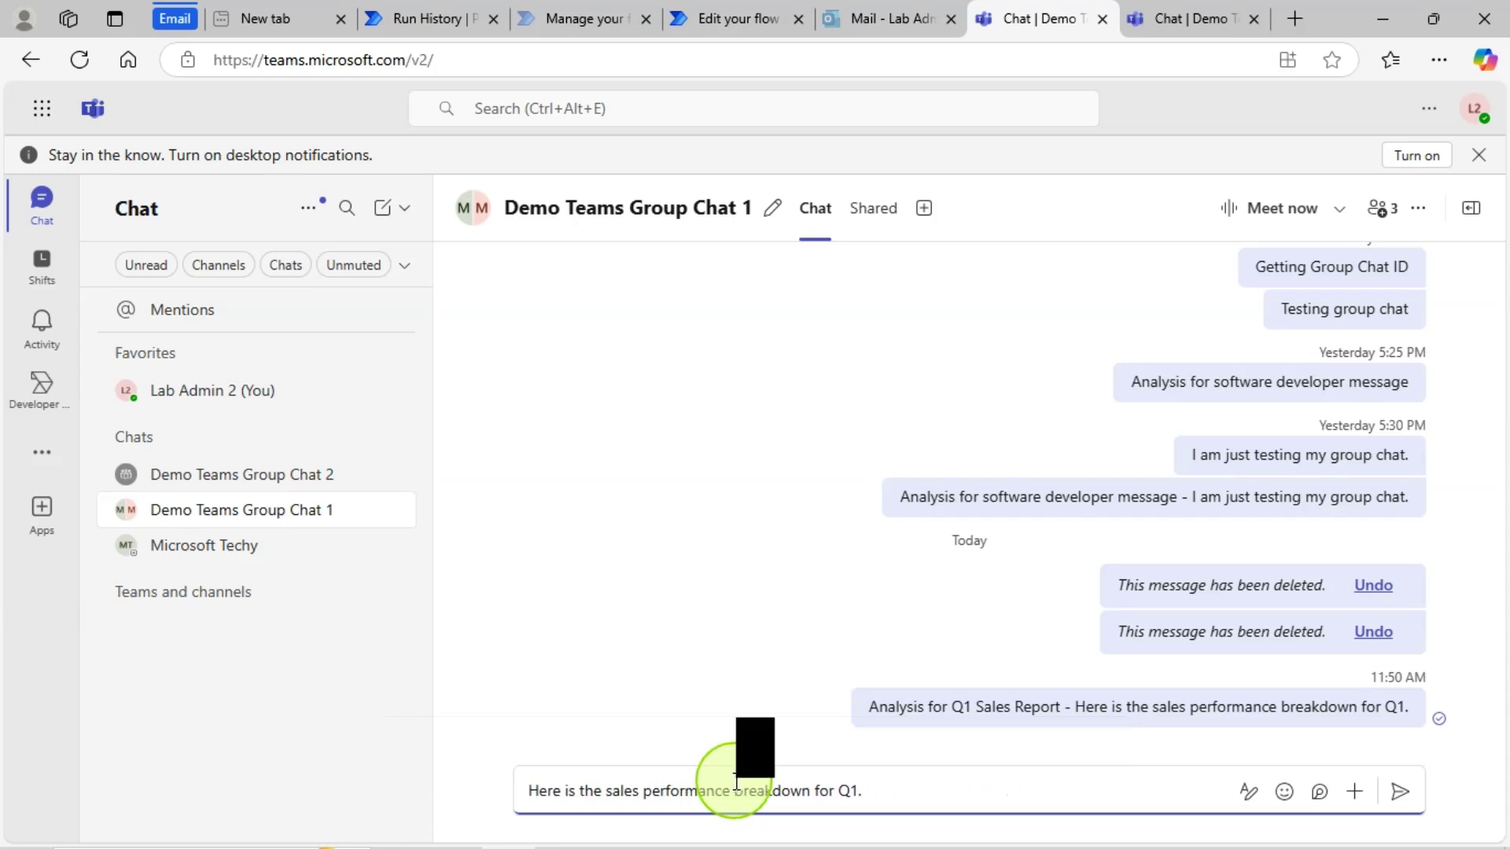
{"action": "type", "text": "Team,"}
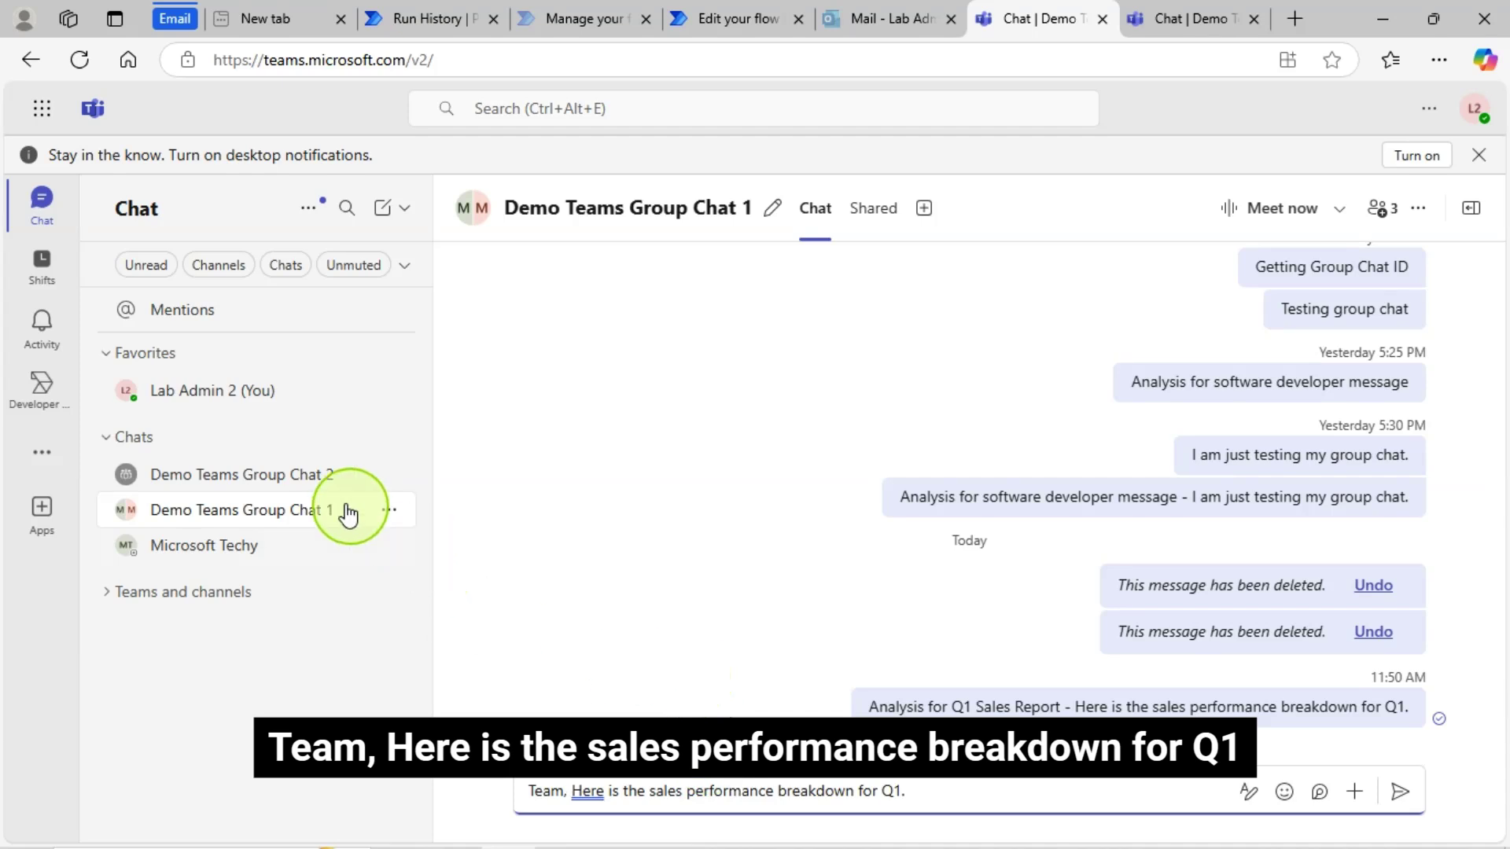
{"action": "left_click", "coordinate": [1399, 794]}
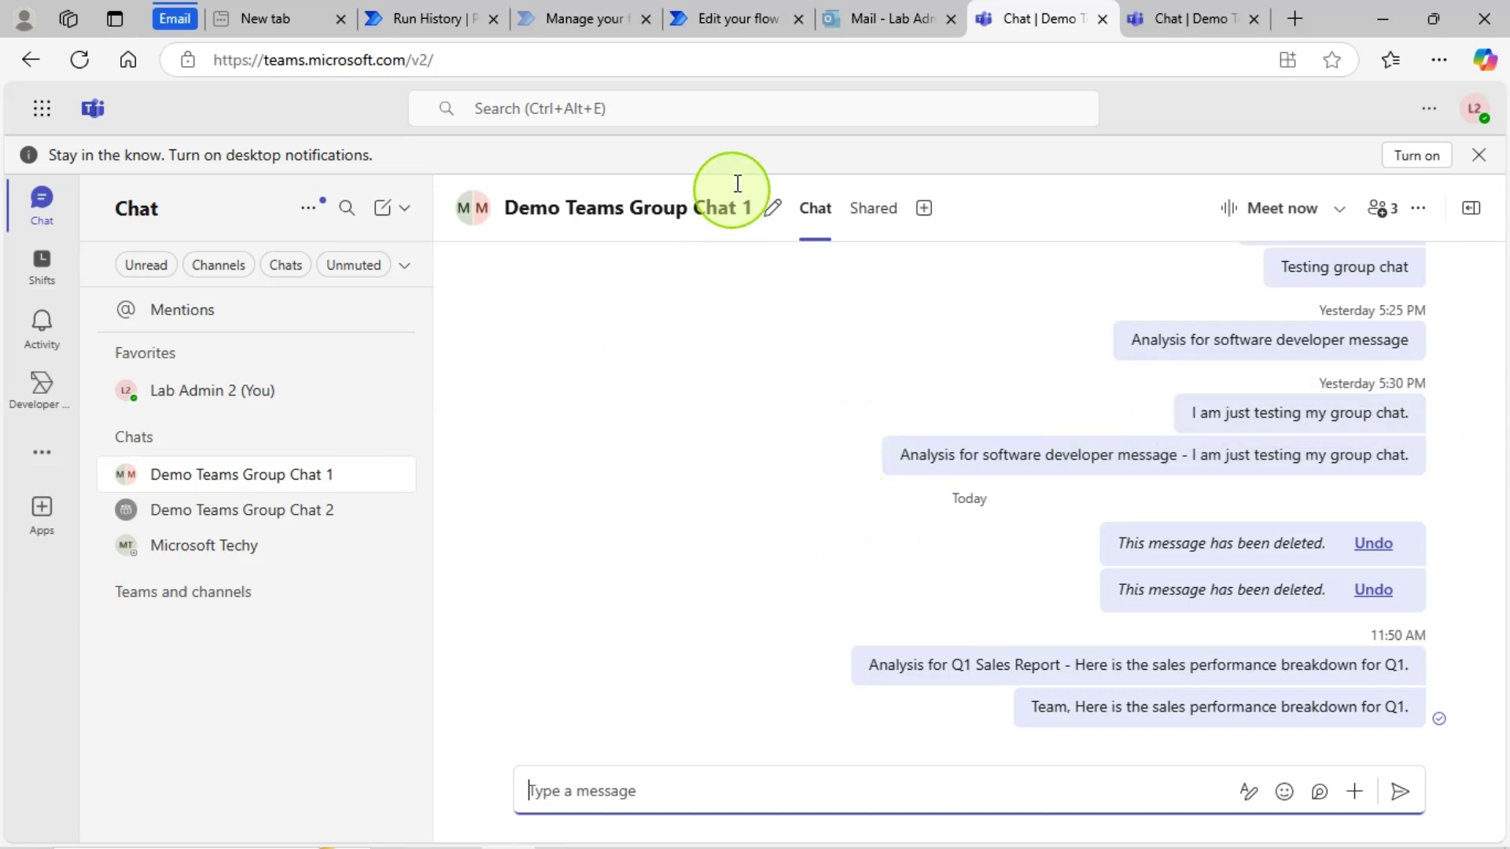
Step: In the flow editor, check the trigger's Message type options, keep Group chat, and list the watchable group chats
{"action": "left_click", "coordinate": [738, 29]}
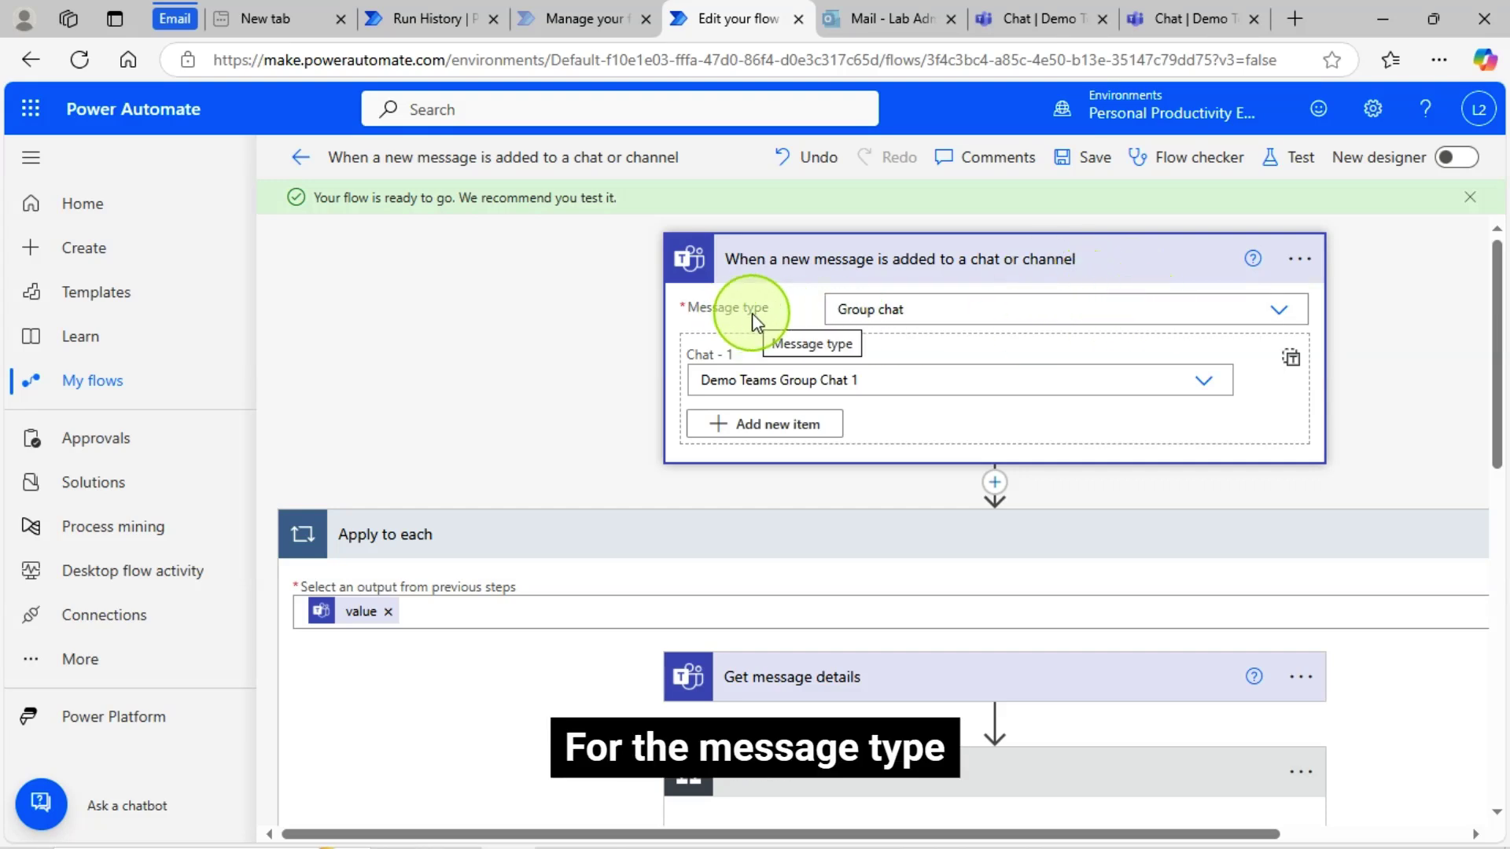
{"action": "left_click", "coordinate": [1277, 314]}
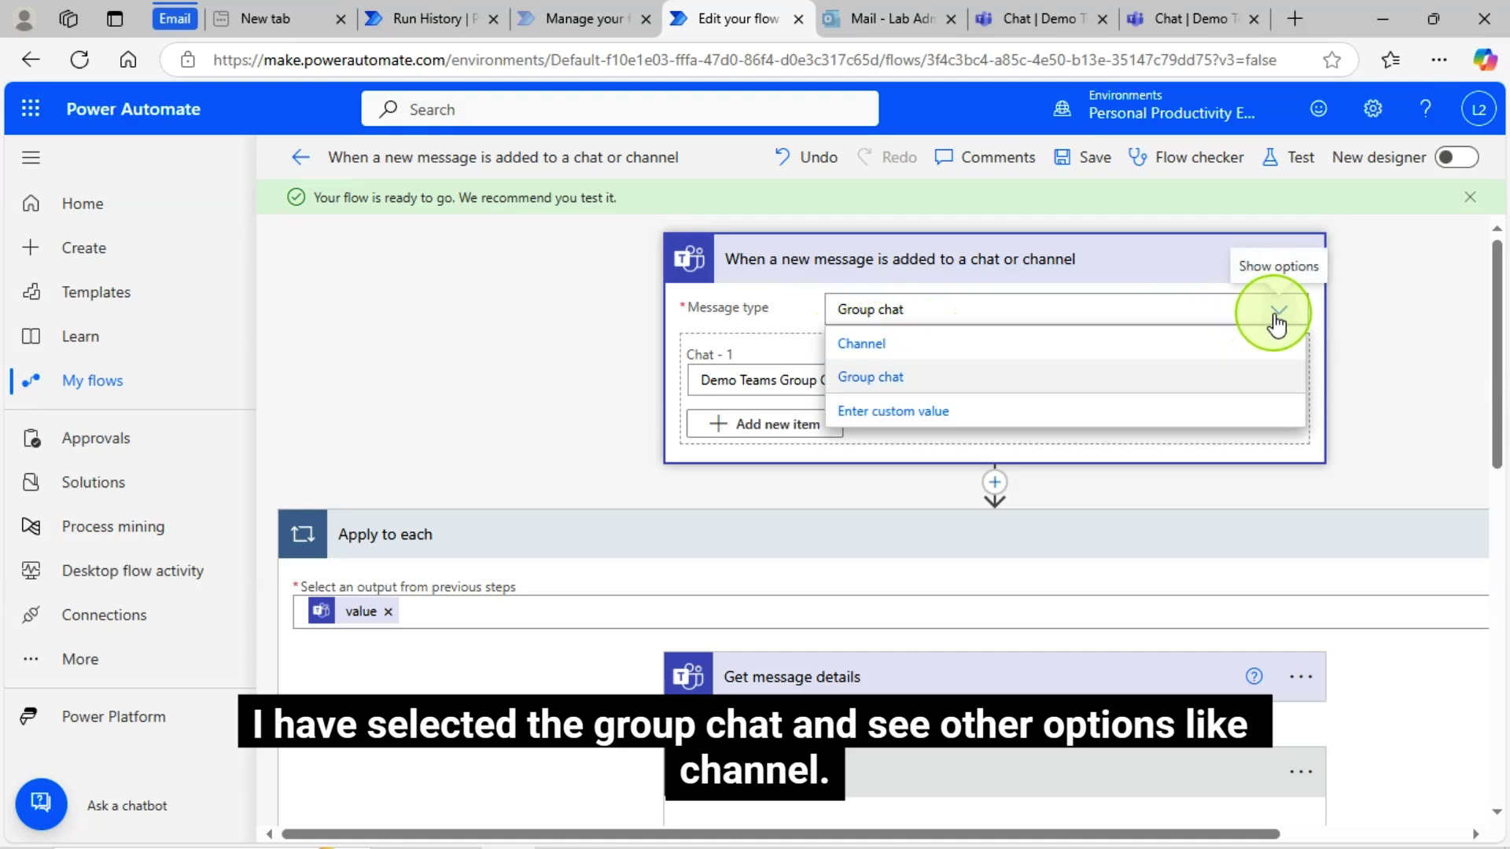
{"action": "left_click", "coordinate": [1382, 305]}
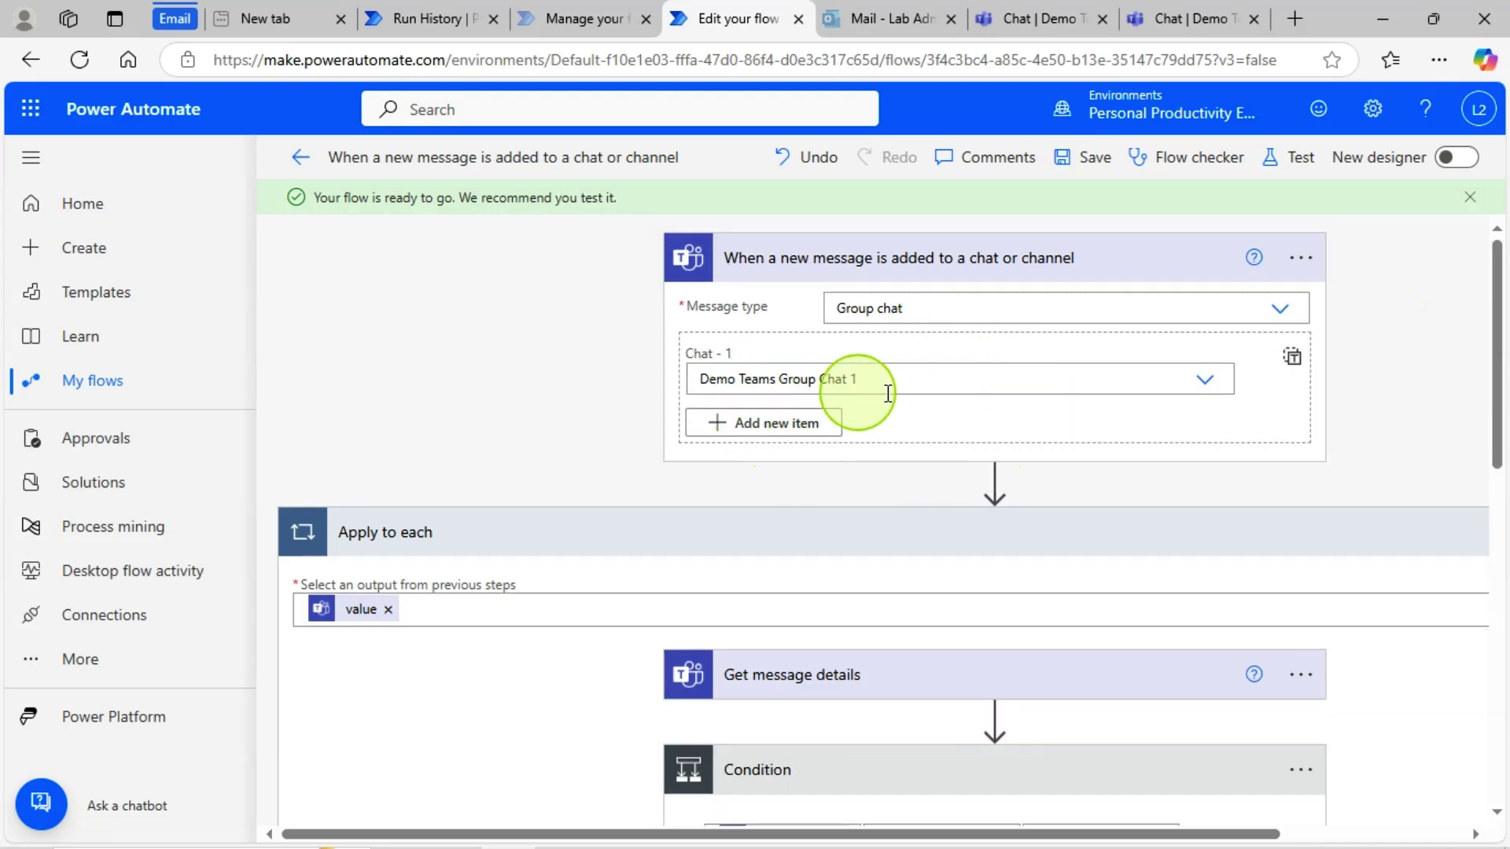
{"action": "left_click", "coordinate": [1204, 386]}
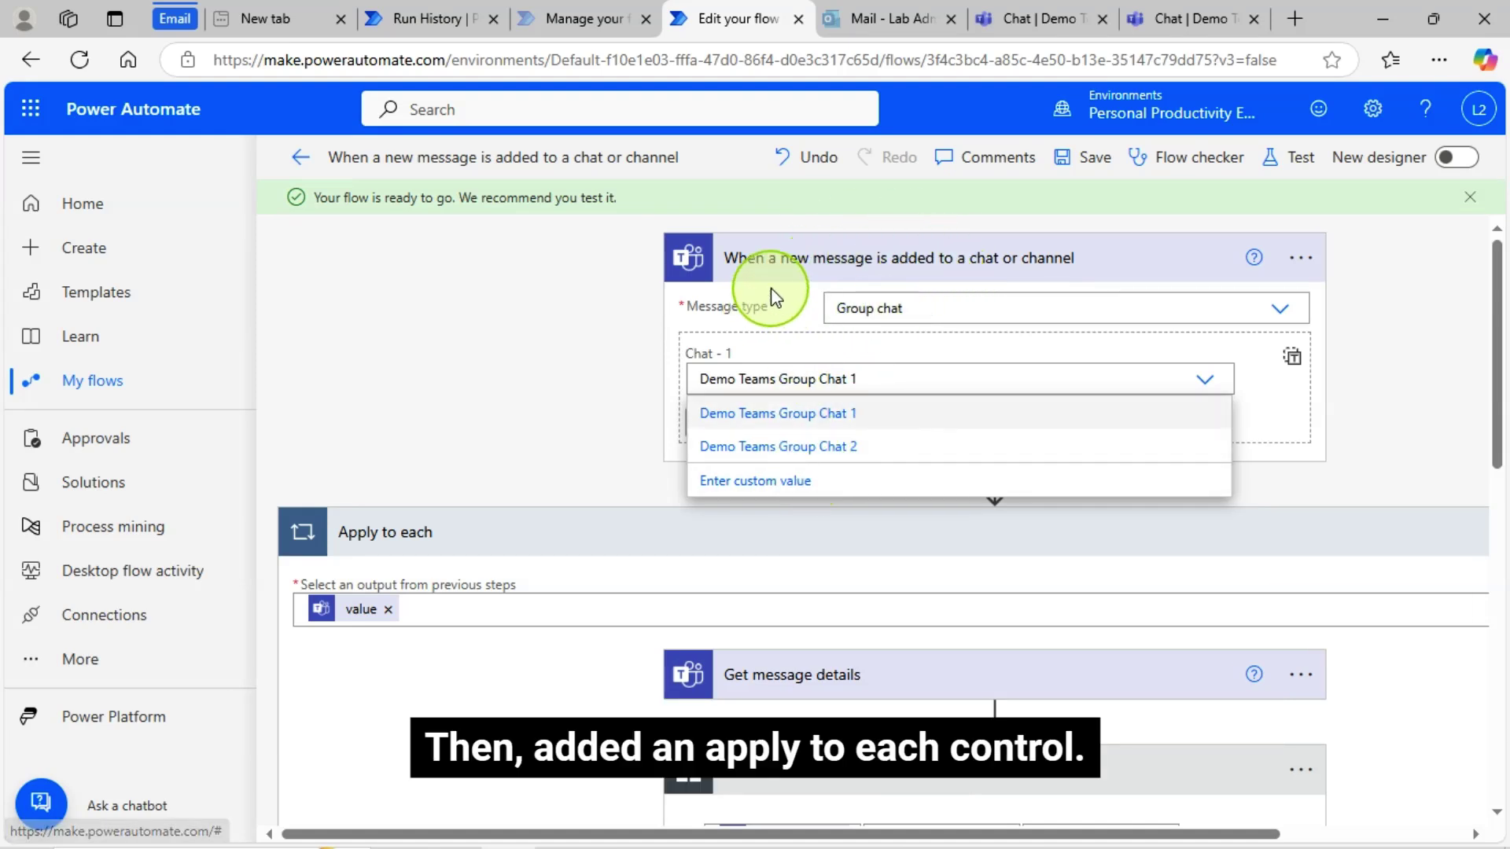
Step: Keep Demo Teams Group Chat 1 in the trigger and expand the Get message details step
{"action": "left_click", "coordinate": [512, 304]}
{"action": "scroll", "coordinate": [1302, 432], "scroll_direction": "down", "scroll_amount": 2}
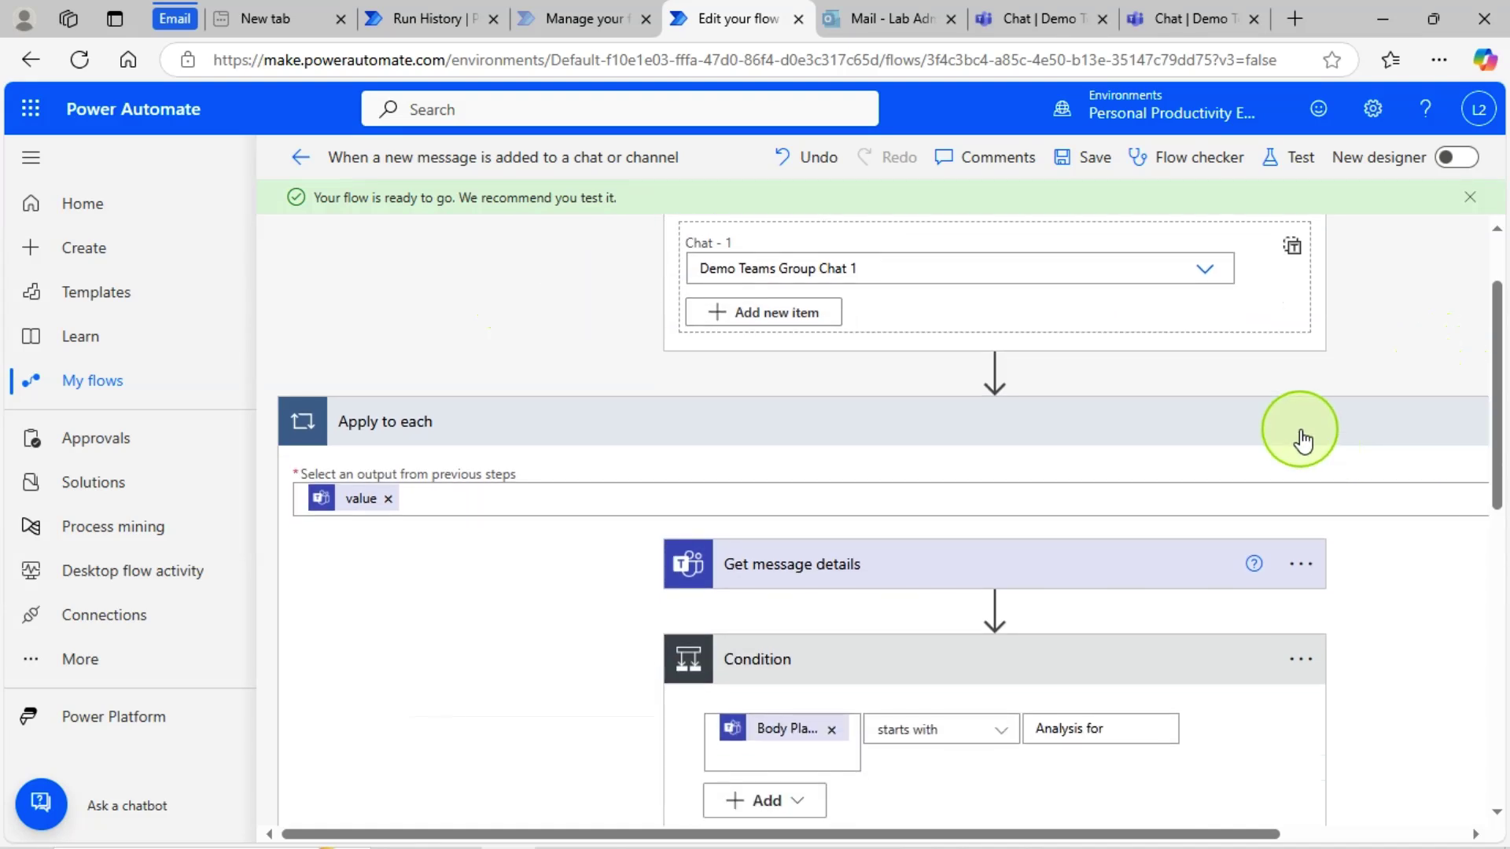
{"action": "left_click", "coordinate": [893, 568]}
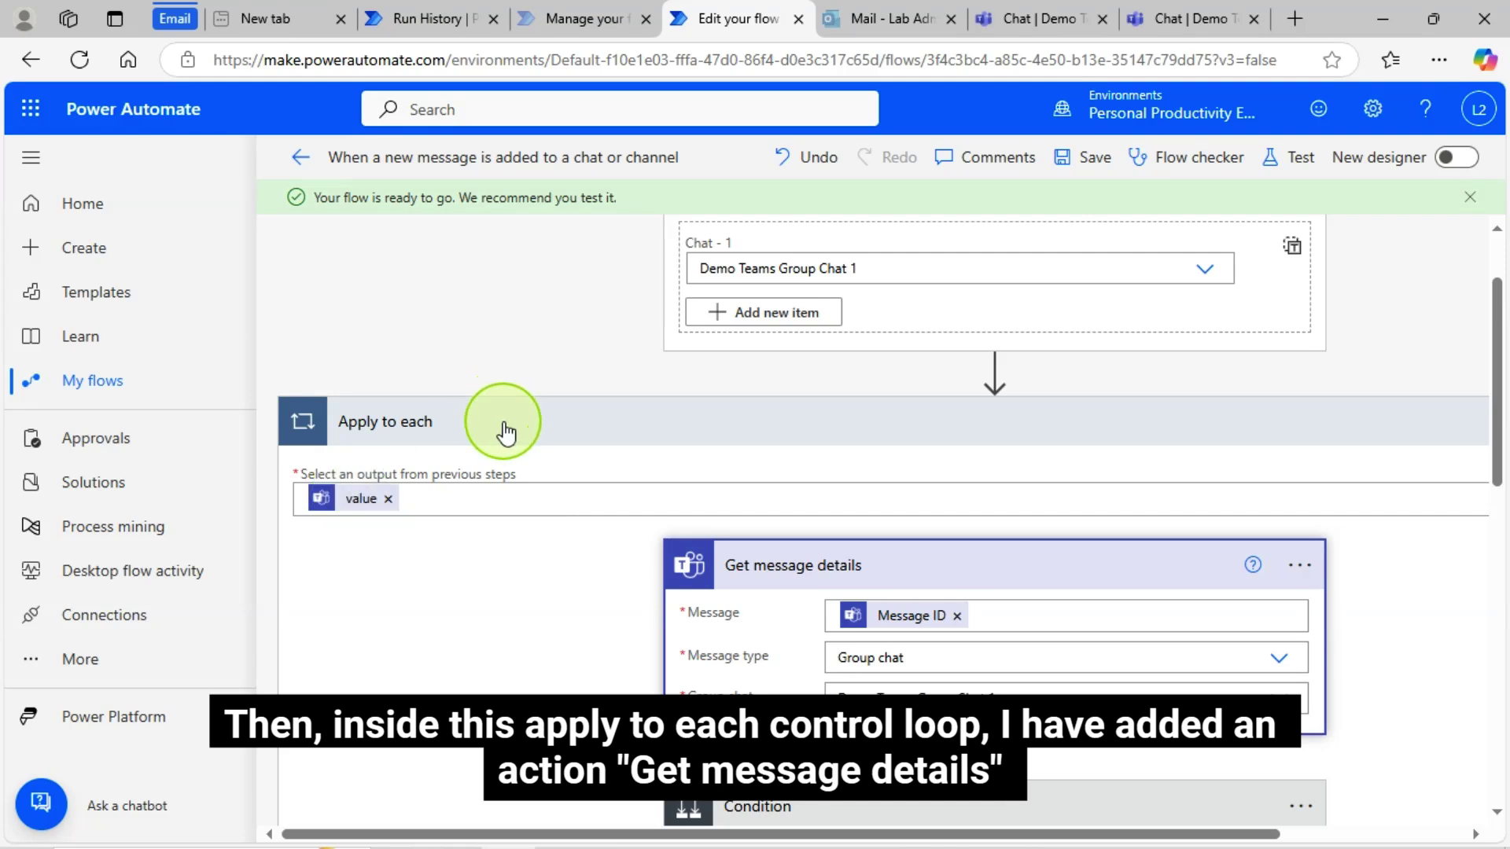
{"action": "scroll", "coordinate": [701, 378], "scroll_direction": "up", "scroll_amount": 2}
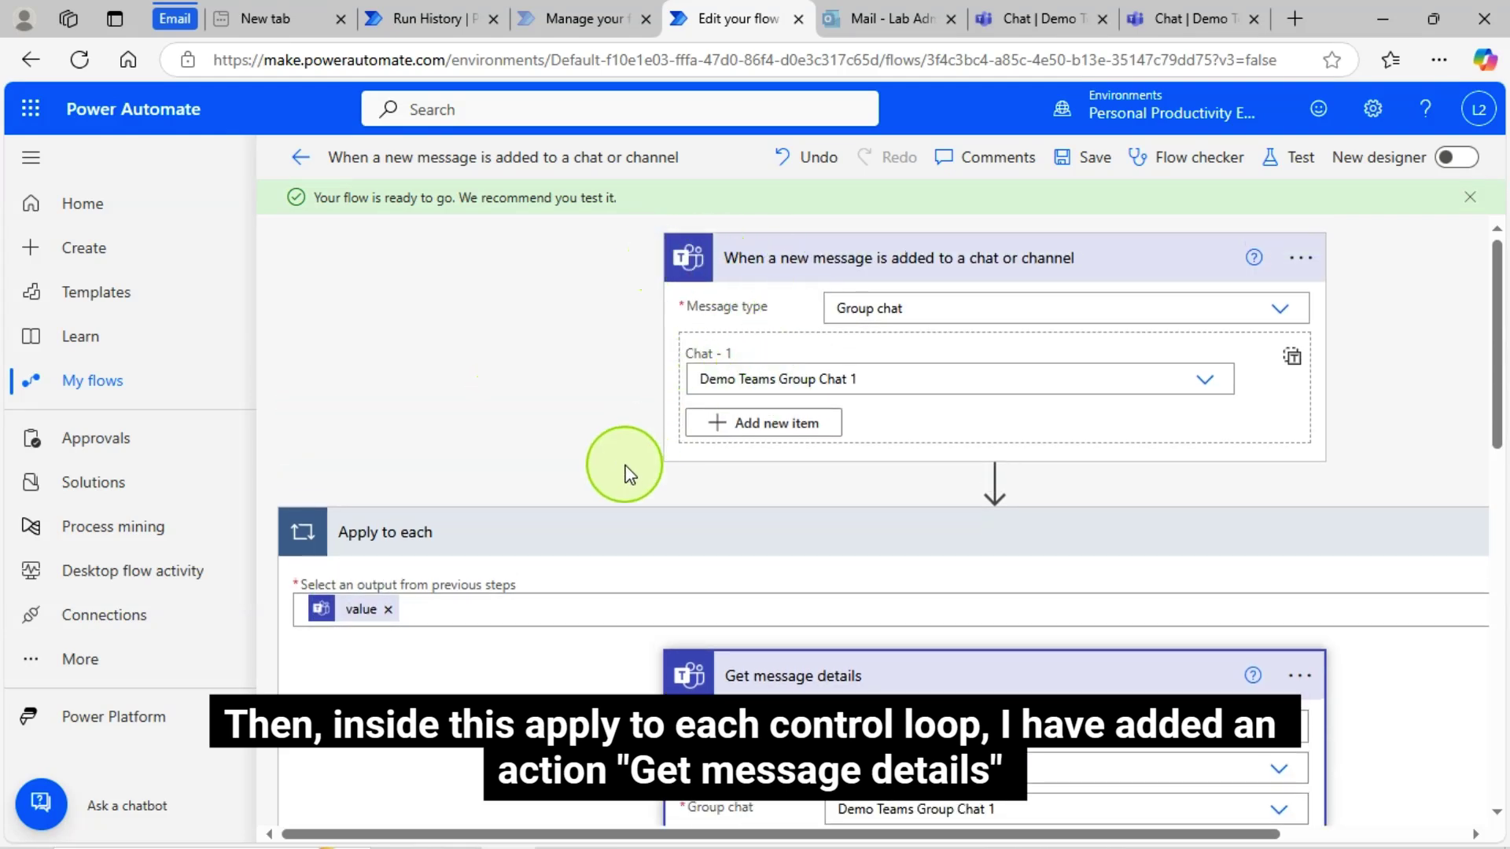
{"action": "scroll", "coordinate": [624, 461], "scroll_direction": "down", "scroll_amount": 4}
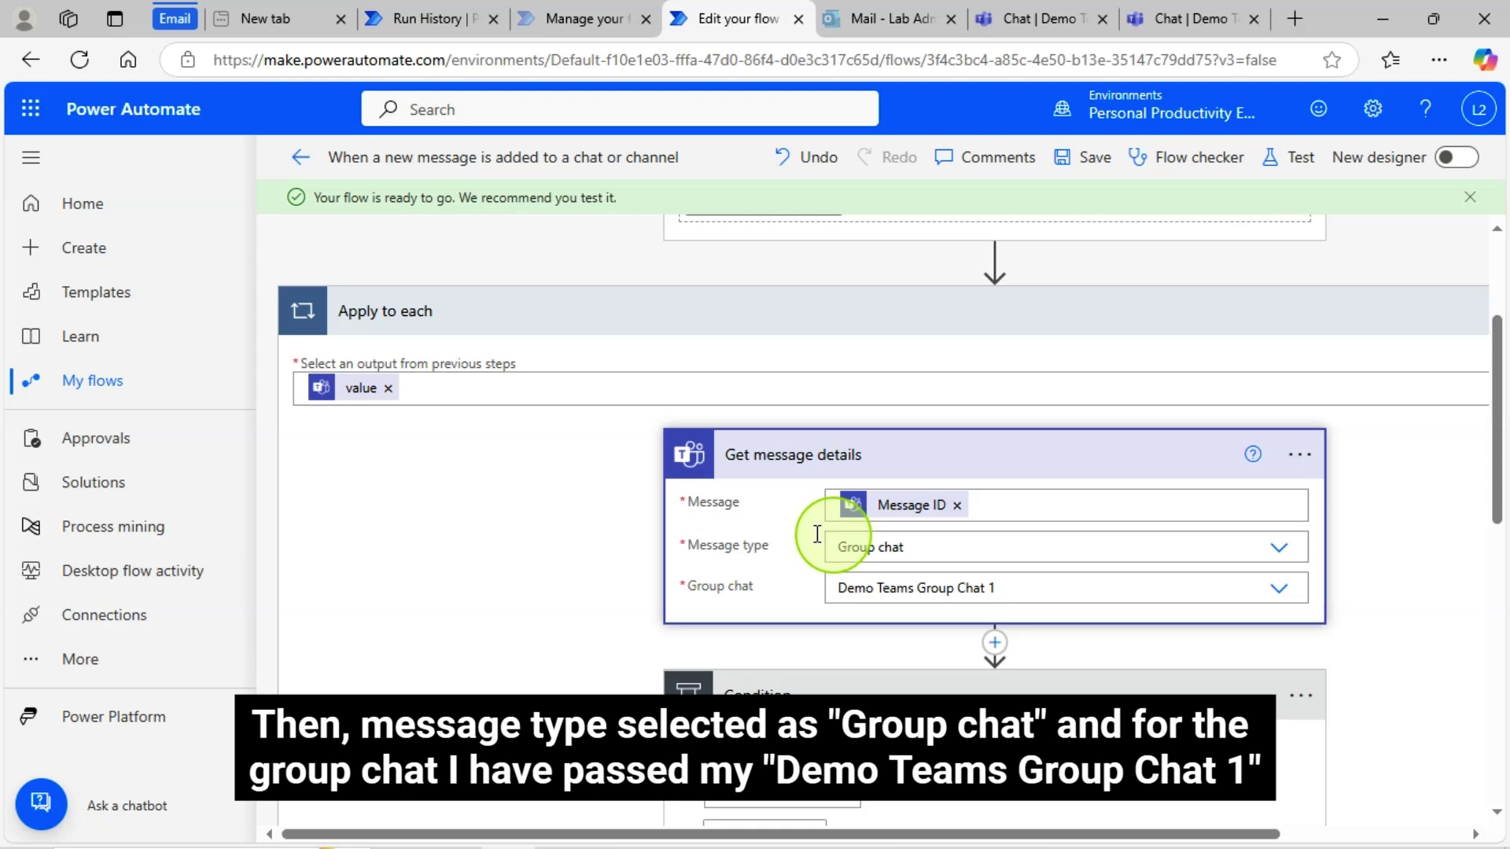
Step: Give Get message details the trigger's Message ID and the Group chat message type
{"action": "left_click", "coordinate": [1017, 508]}
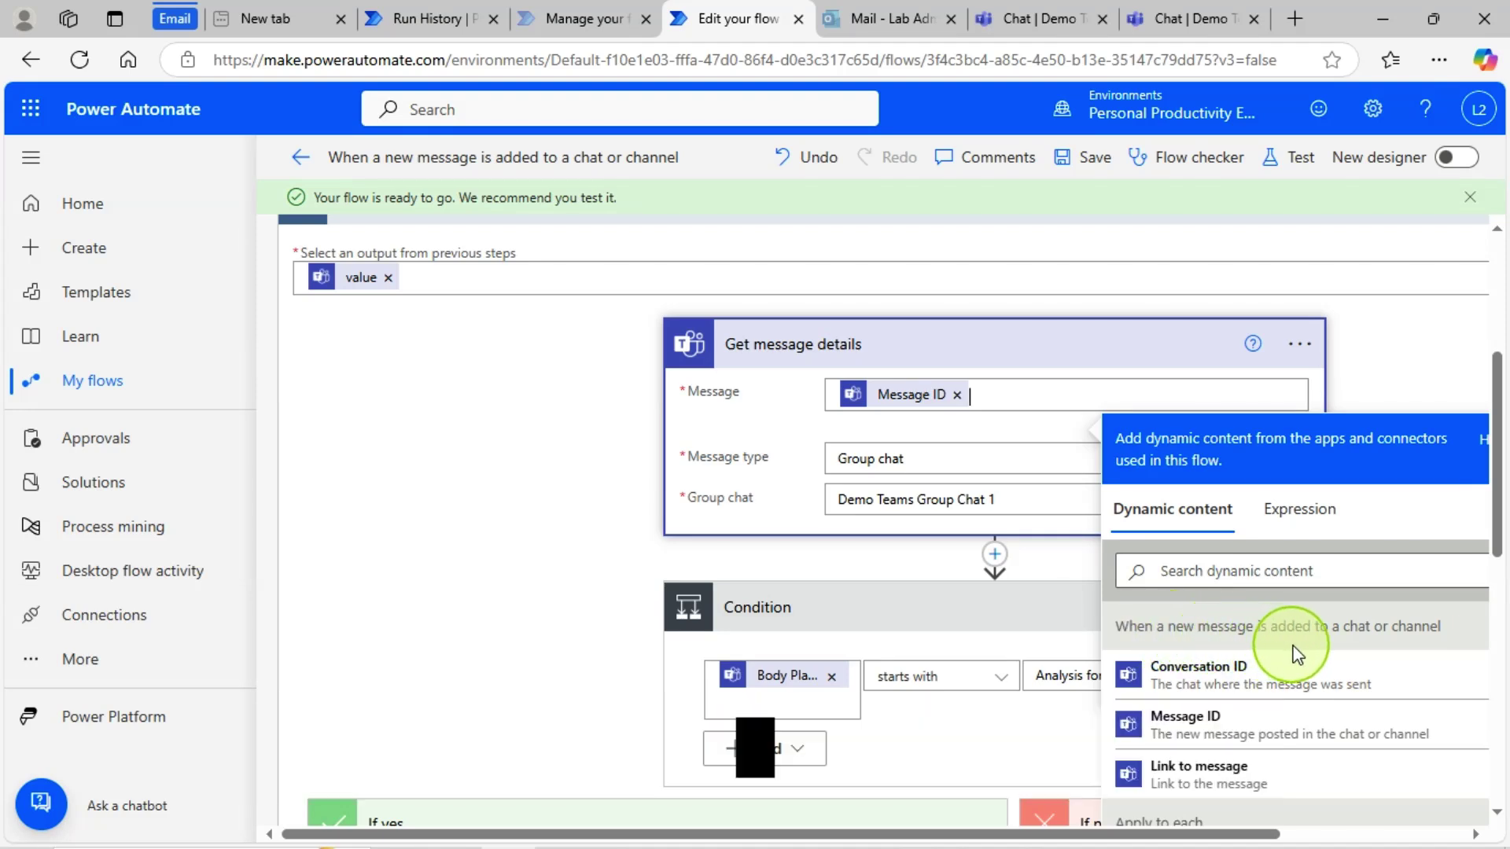
{"action": "left_click", "coordinate": [959, 469]}
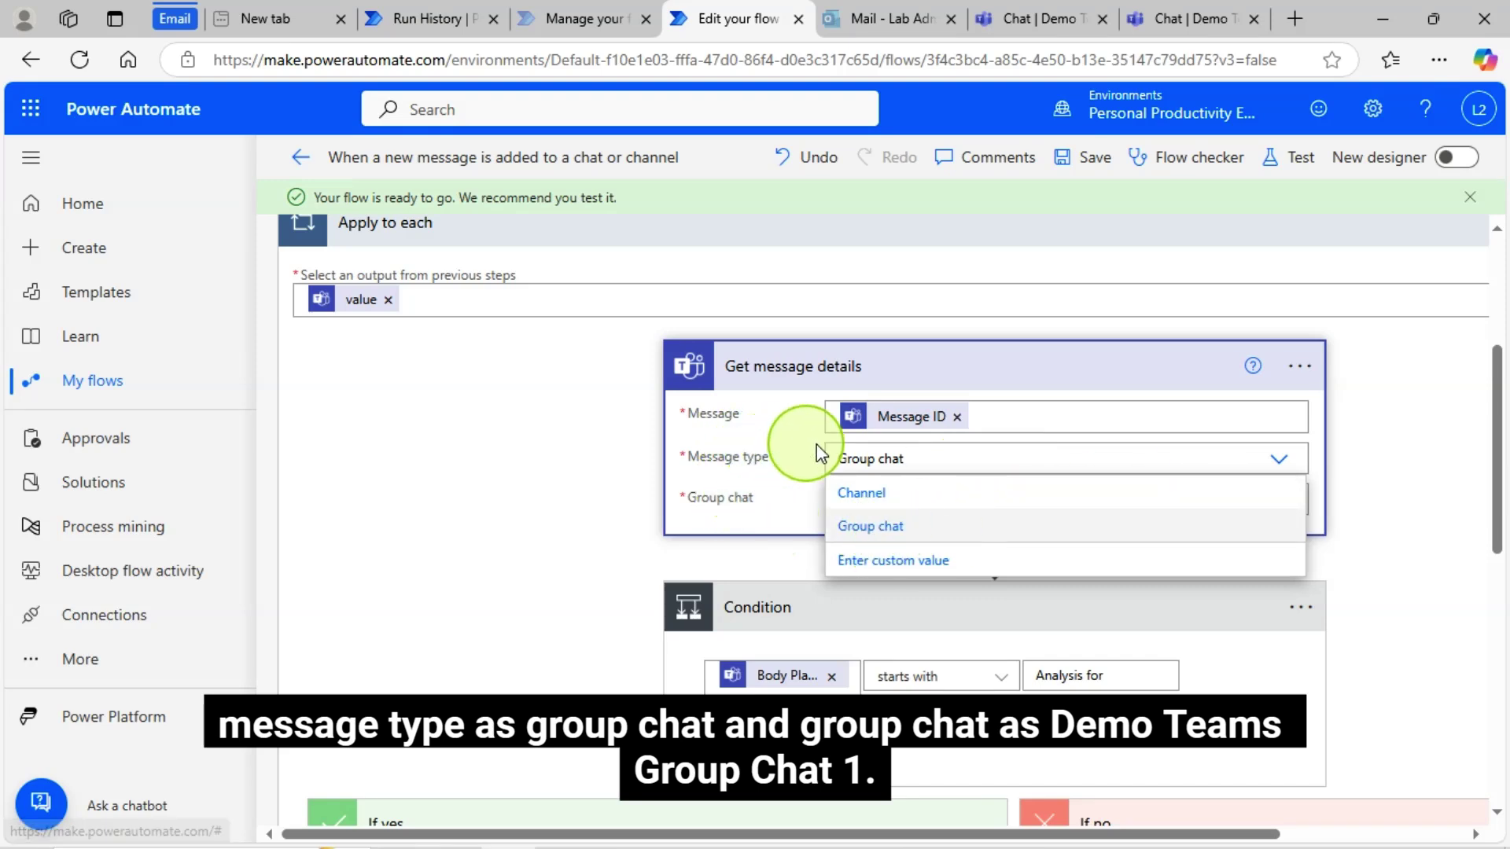
{"action": "left_click", "coordinate": [730, 544]}
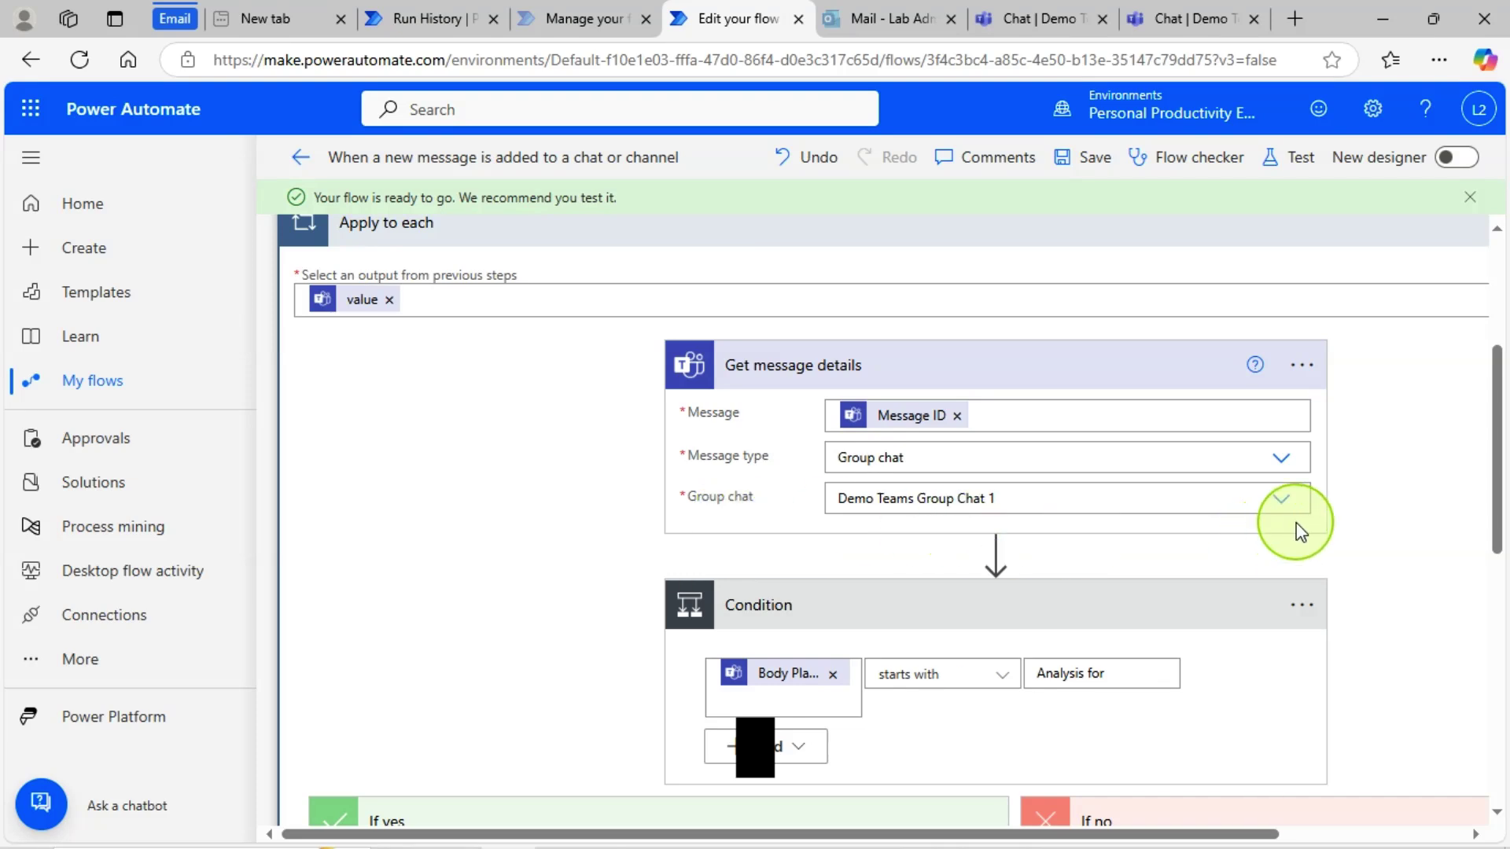
{"action": "left_click", "coordinate": [948, 502]}
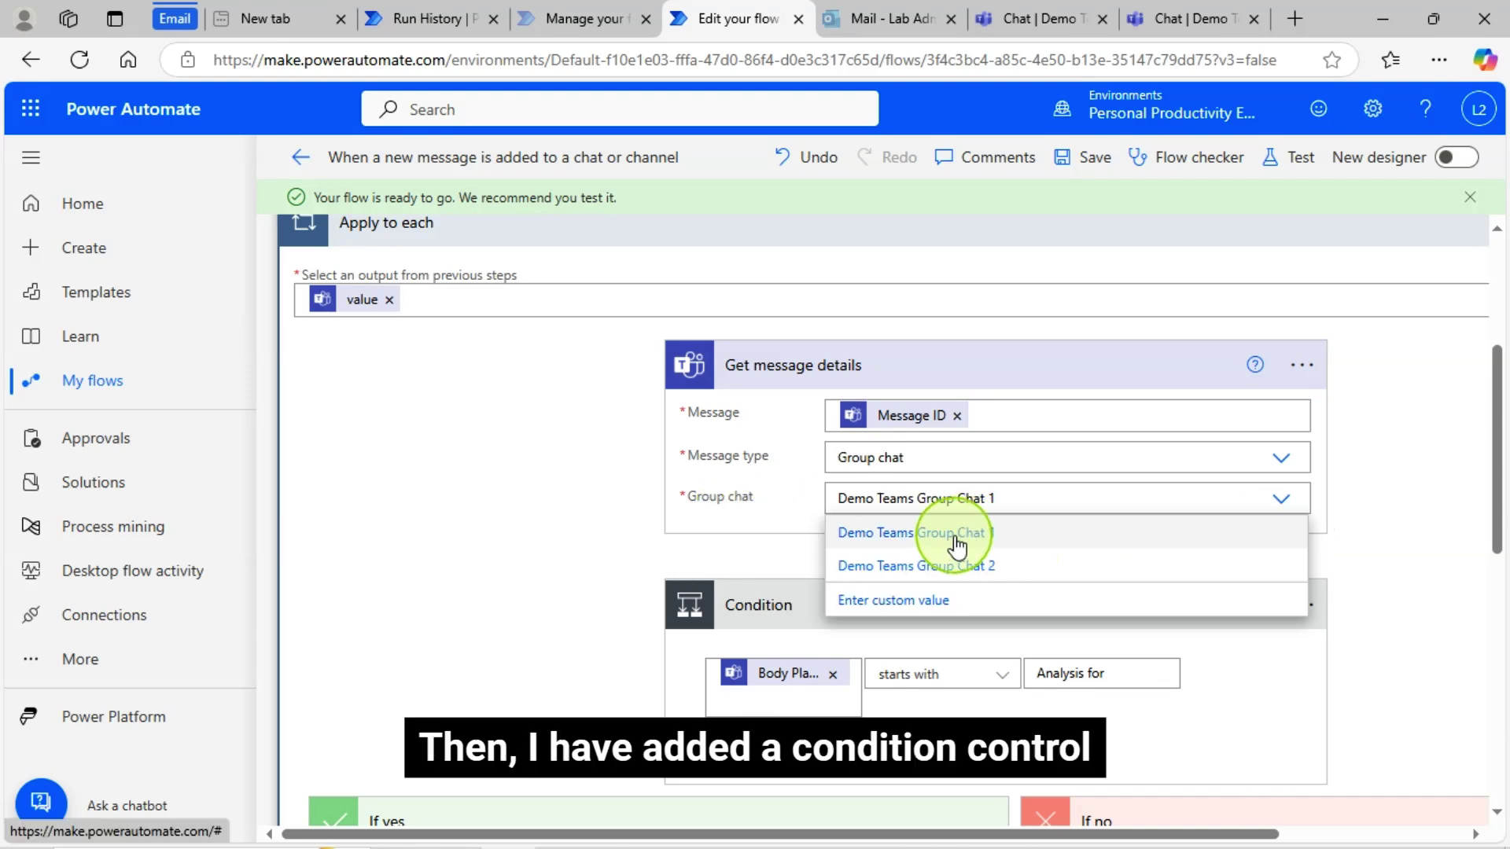
Step: Choose Demo Teams Group Chat 1 as the source and scroll down to the 'Analysis for' Condition
{"action": "left_click", "coordinate": [534, 496]}
{"action": "scroll", "coordinate": [533, 496], "scroll_direction": "down", "scroll_amount": 3}
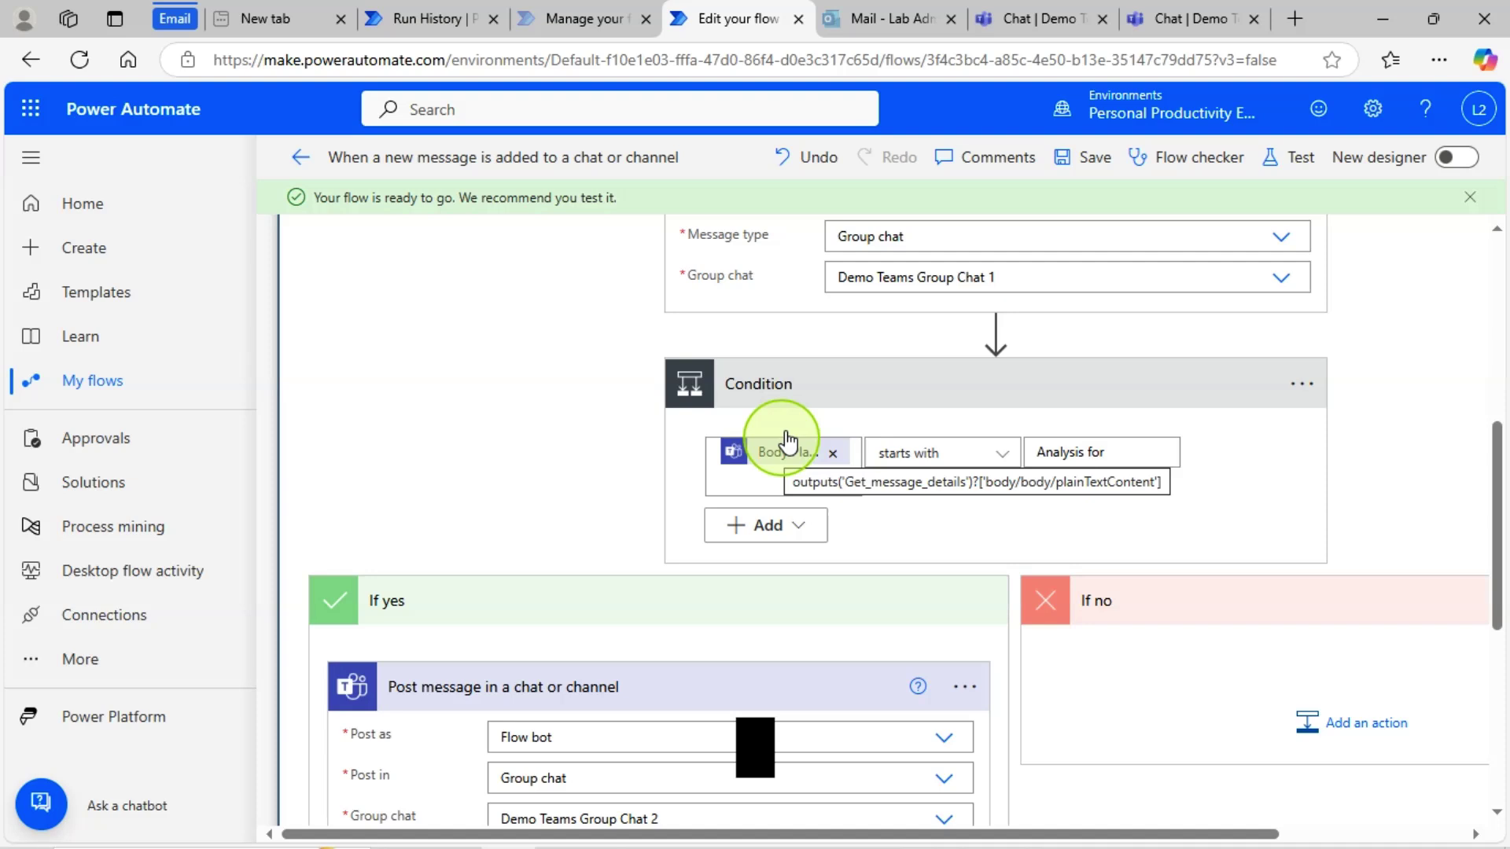
{"action": "scroll", "coordinate": [789, 442], "scroll_direction": "up", "scroll_amount": 2}
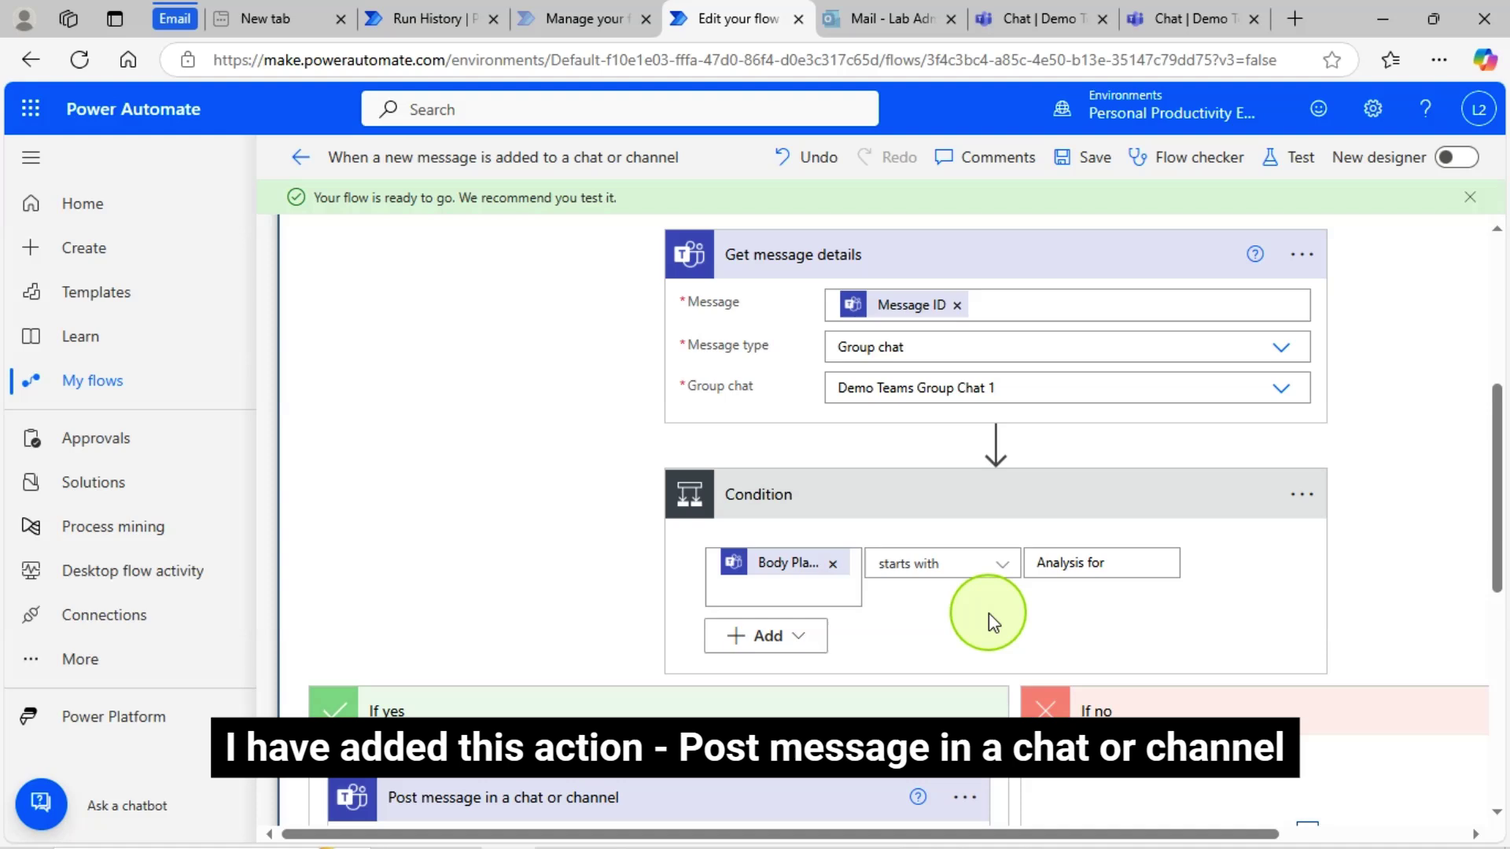
{"action": "scroll", "coordinate": [989, 614], "scroll_direction": "down", "scroll_amount": 2}
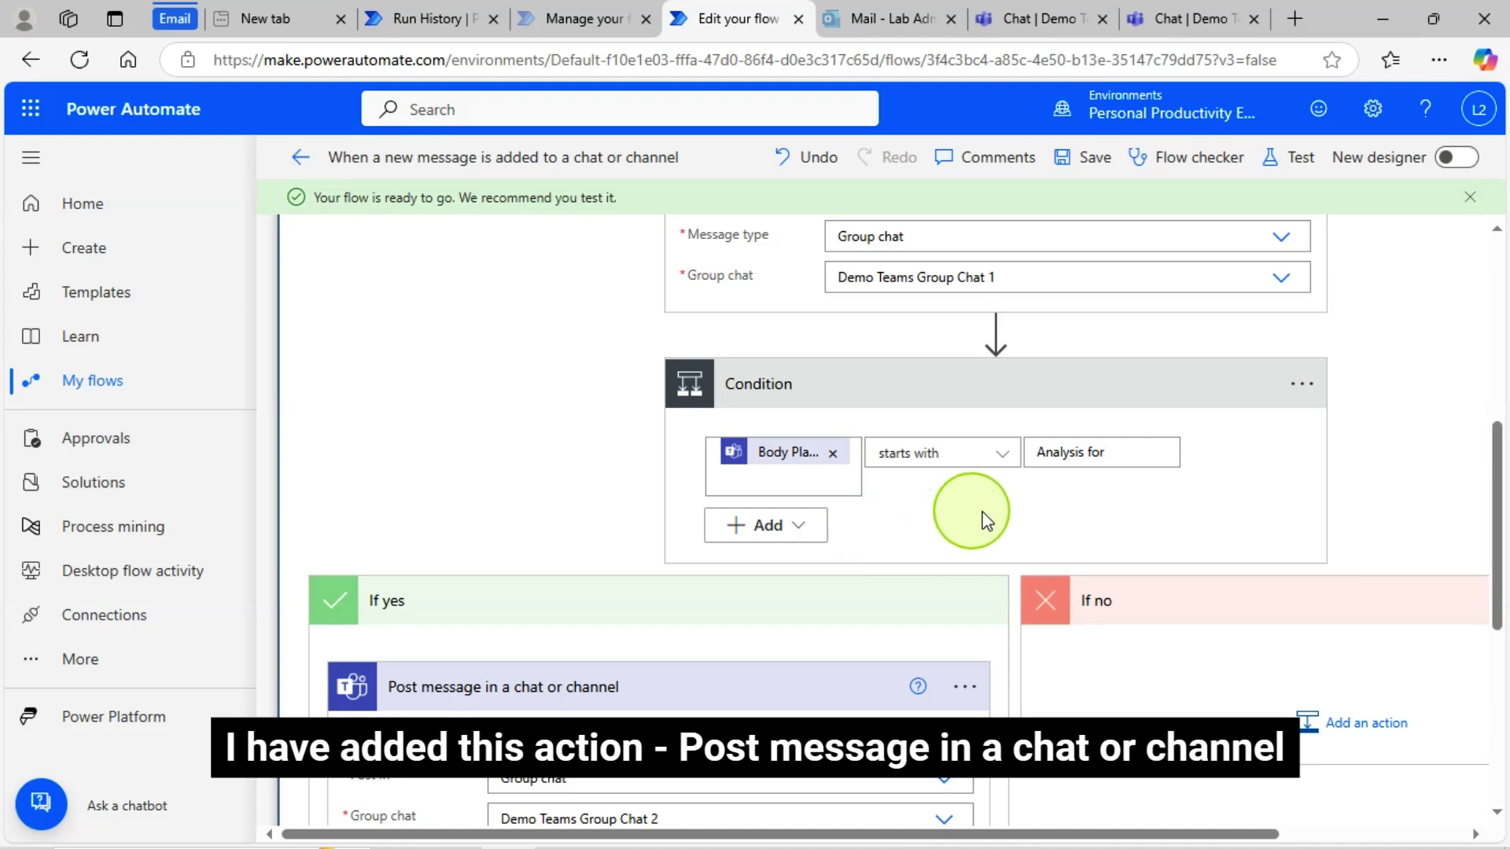
{"action": "scroll", "coordinate": [978, 512], "scroll_direction": "down", "scroll_amount": 2}
{"action": "scroll", "coordinate": [1125, 611], "scroll_direction": "down", "scroll_amount": 2}
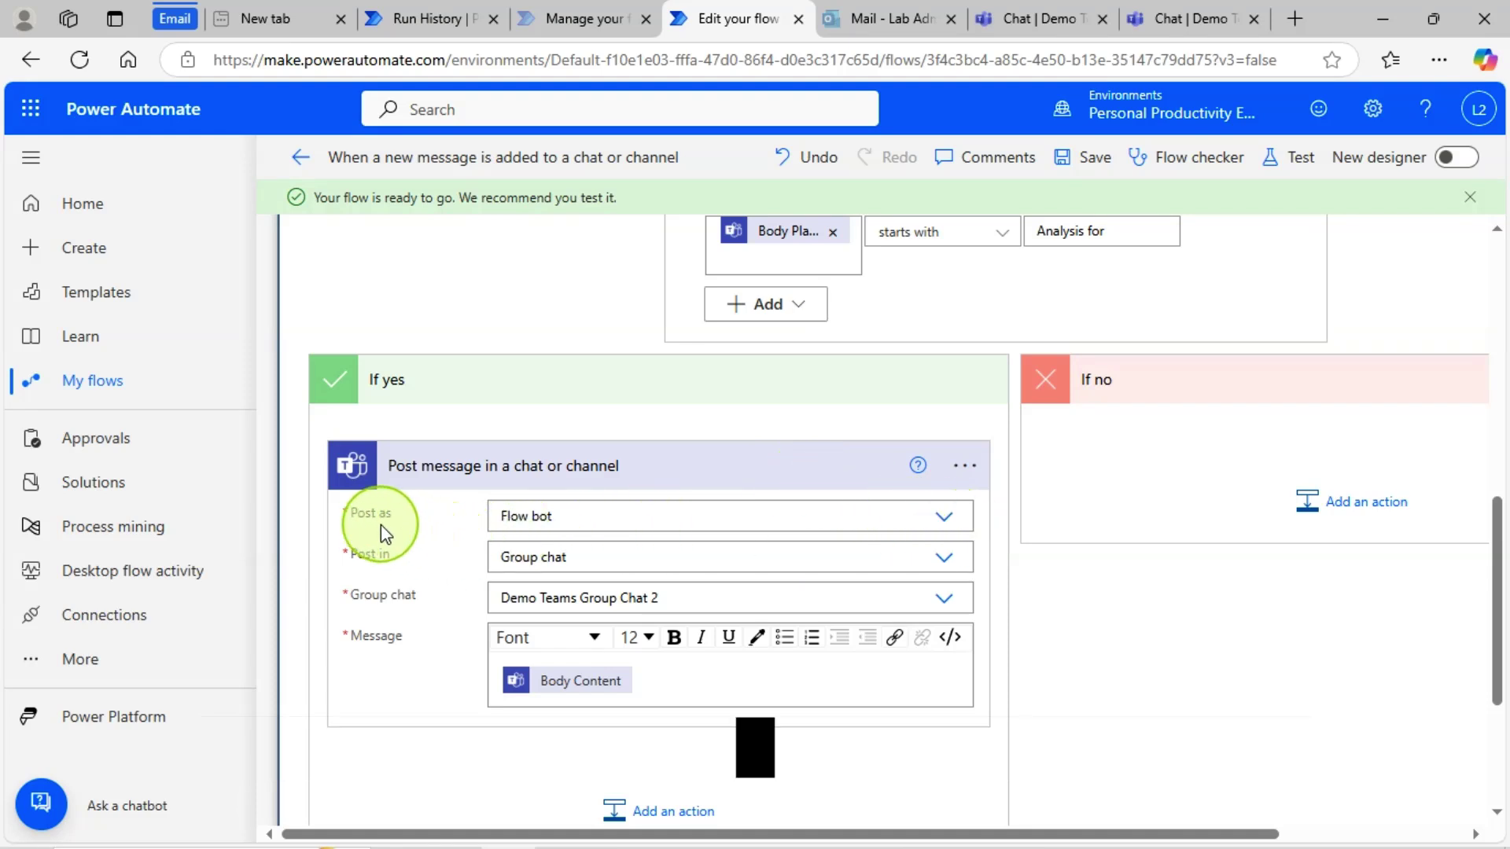
Step: Set the Yes-branch post to Flow bot, posting in group chat Demo Teams Group Chat 2
{"action": "left_click", "coordinate": [945, 519]}
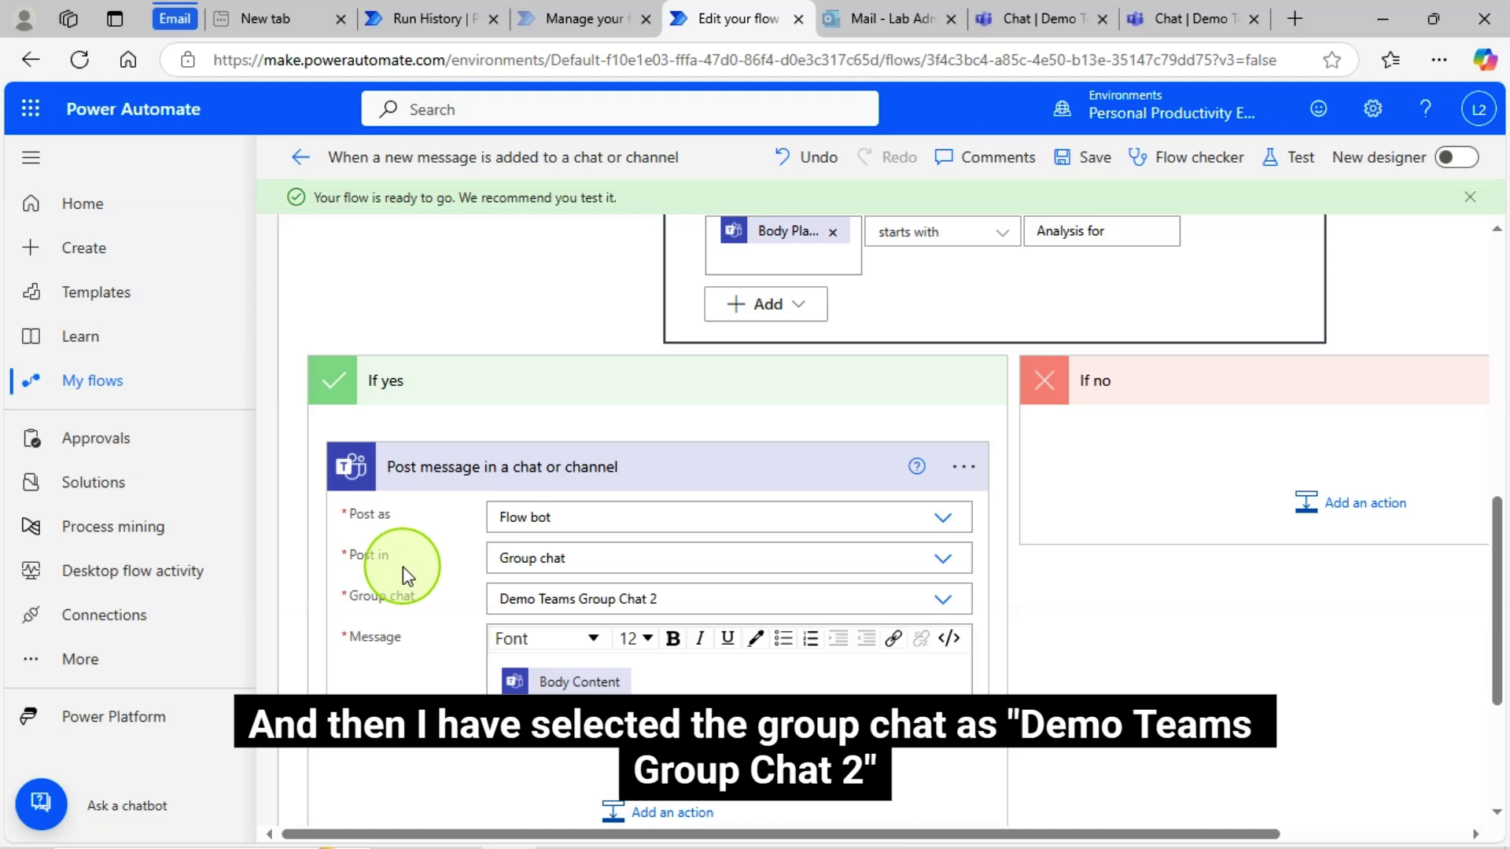
{"action": "left_click", "coordinate": [946, 560]}
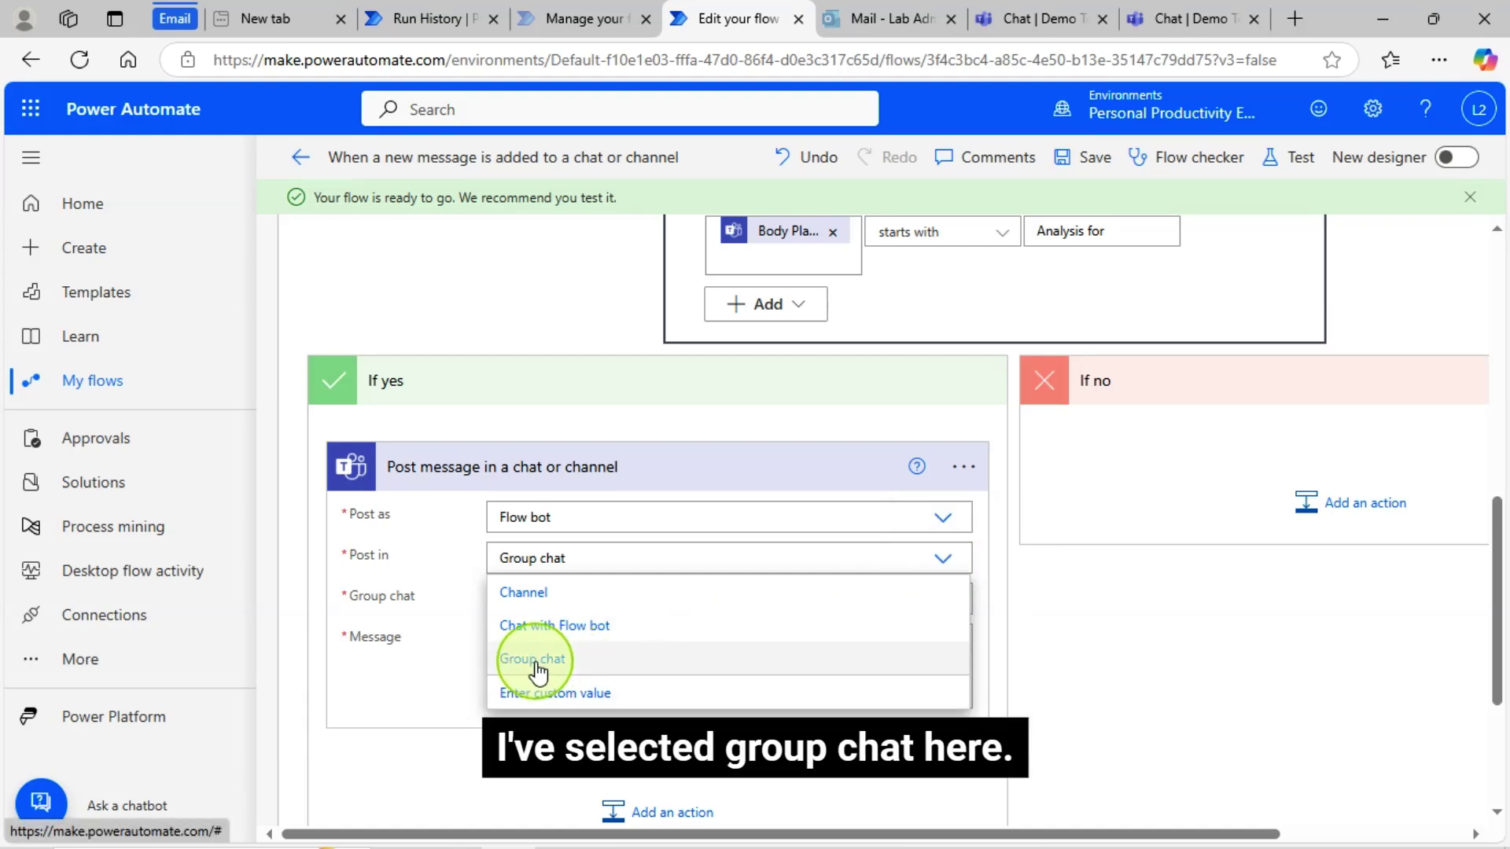
{"action": "left_click", "coordinate": [1148, 635]}
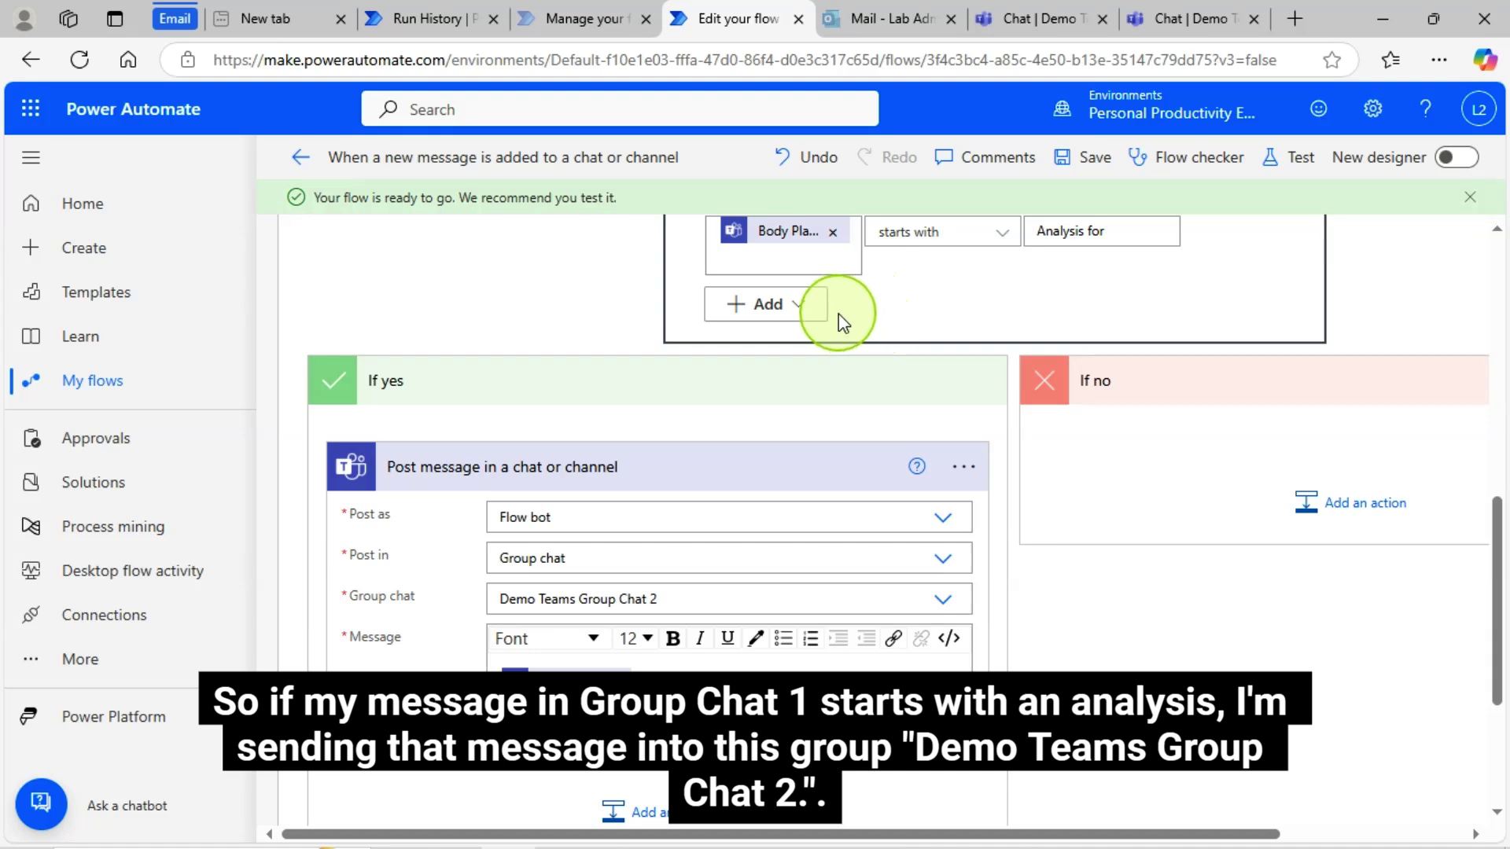
{"action": "scroll", "coordinate": [812, 298], "scroll_direction": "up", "scroll_amount": 2}
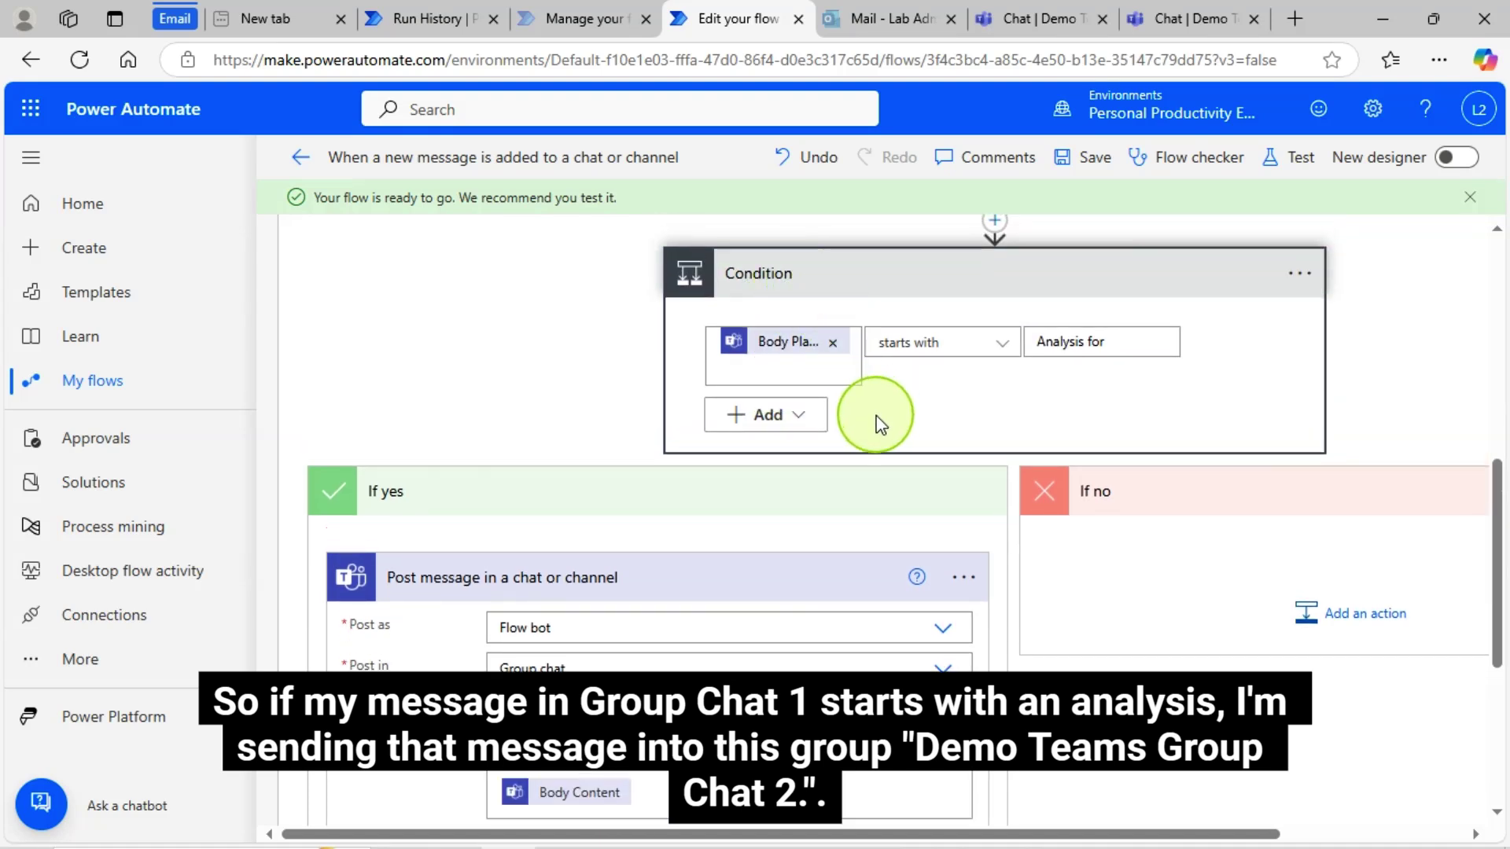
{"action": "scroll", "coordinate": [1054, 653], "scroll_direction": "down", "scroll_amount": 2}
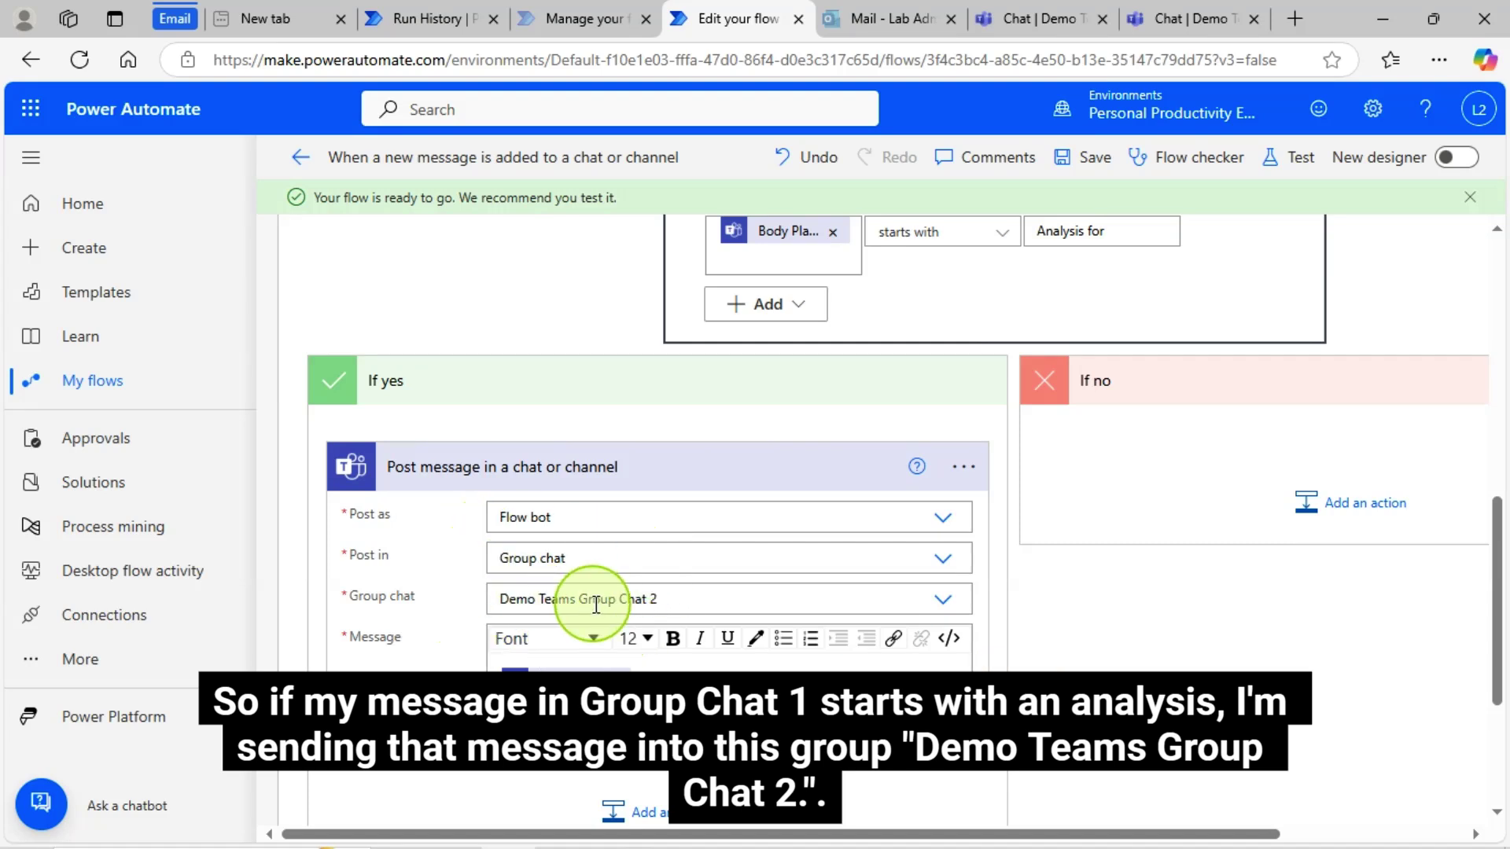
{"action": "scroll", "coordinate": [732, 665], "scroll_direction": "down", "scroll_amount": 2}
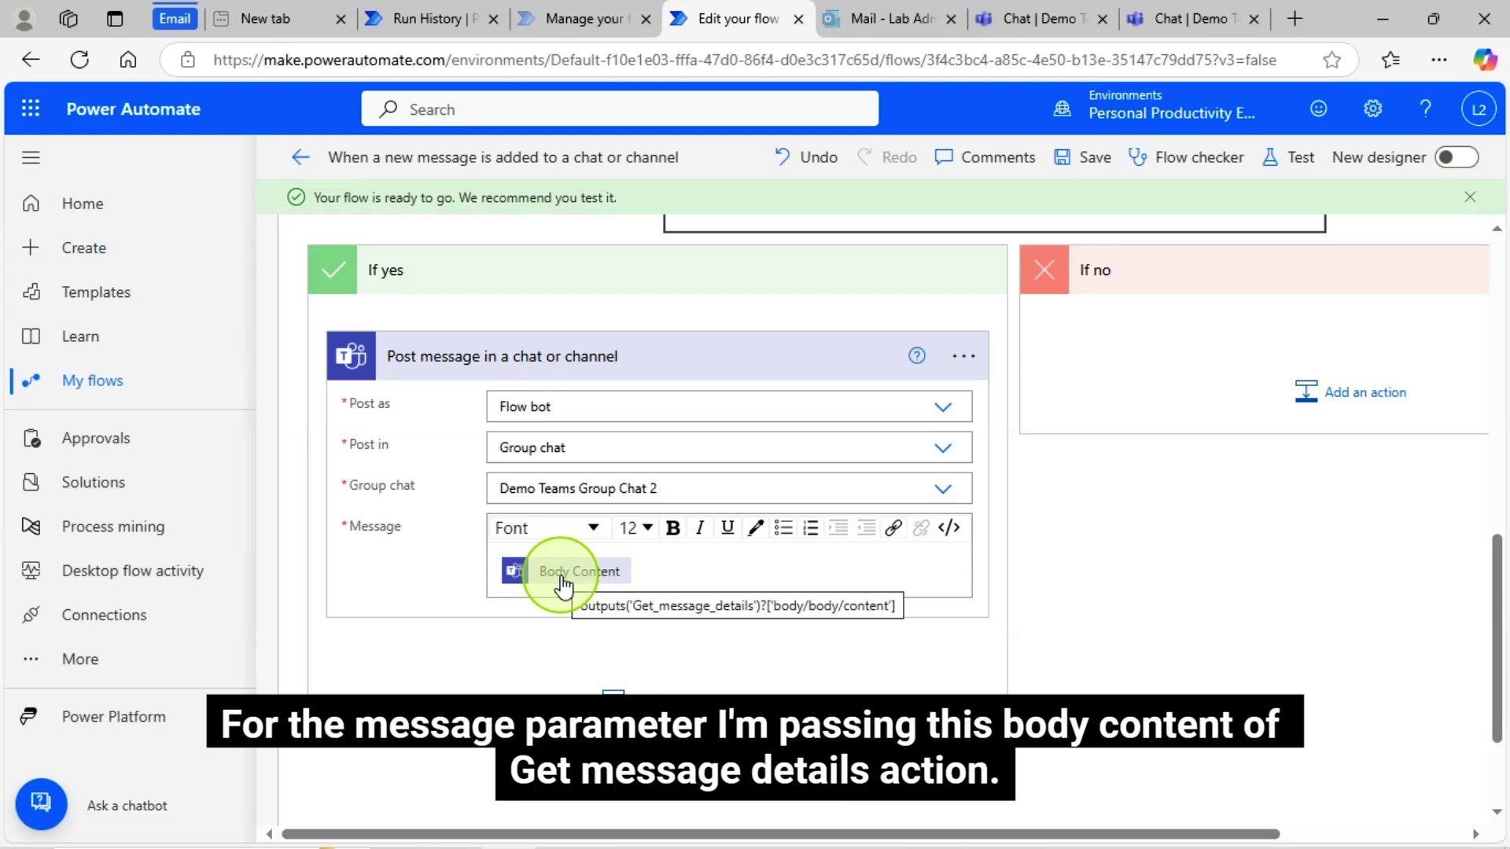
{"action": "scroll", "coordinate": [860, 522], "scroll_direction": "up", "scroll_amount": 8}
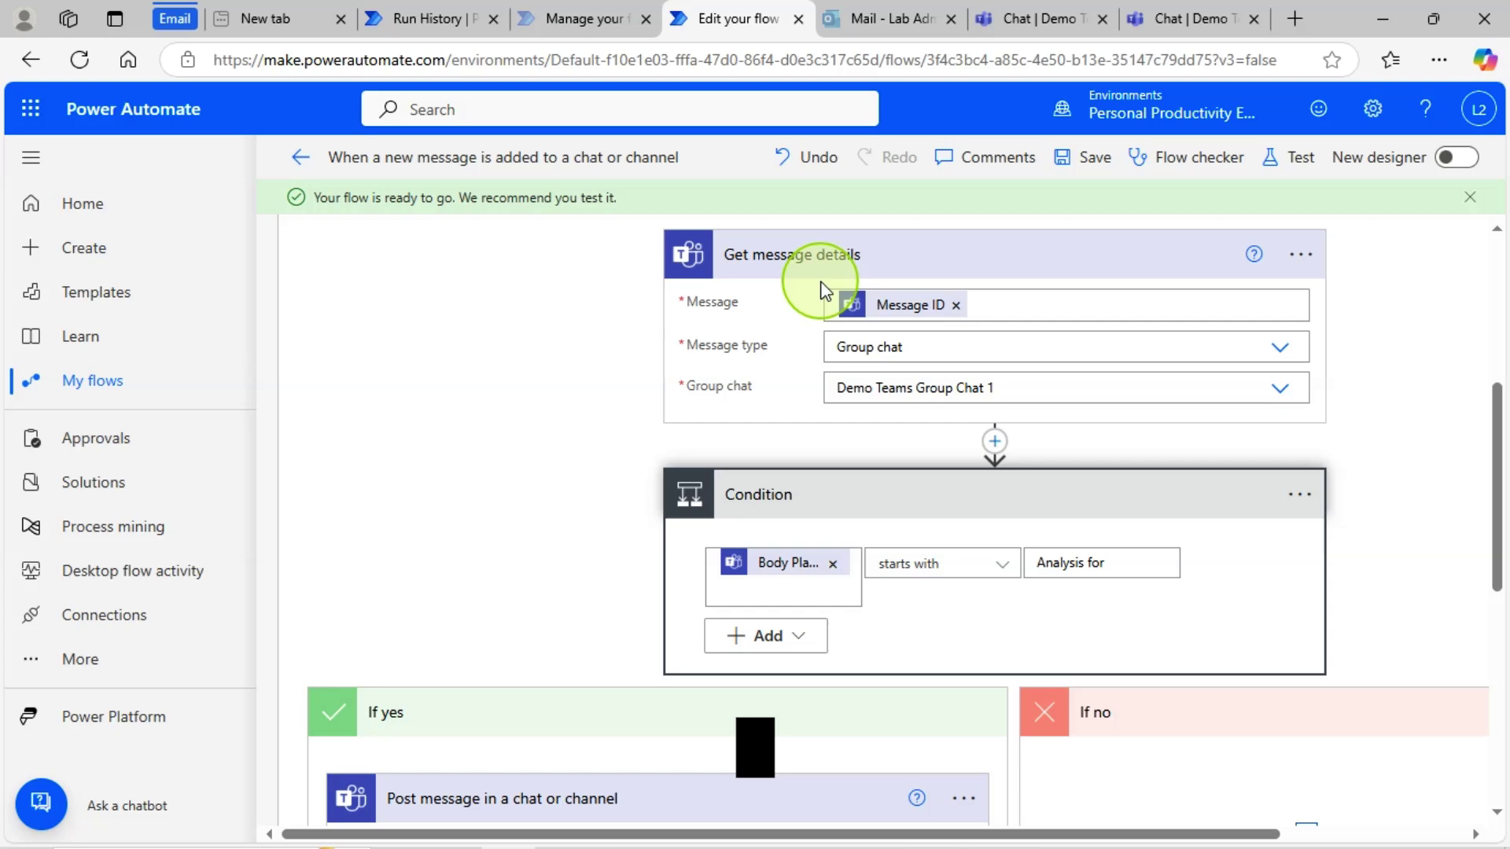
{"action": "scroll", "coordinate": [818, 330], "scroll_direction": "down", "scroll_amount": 6}
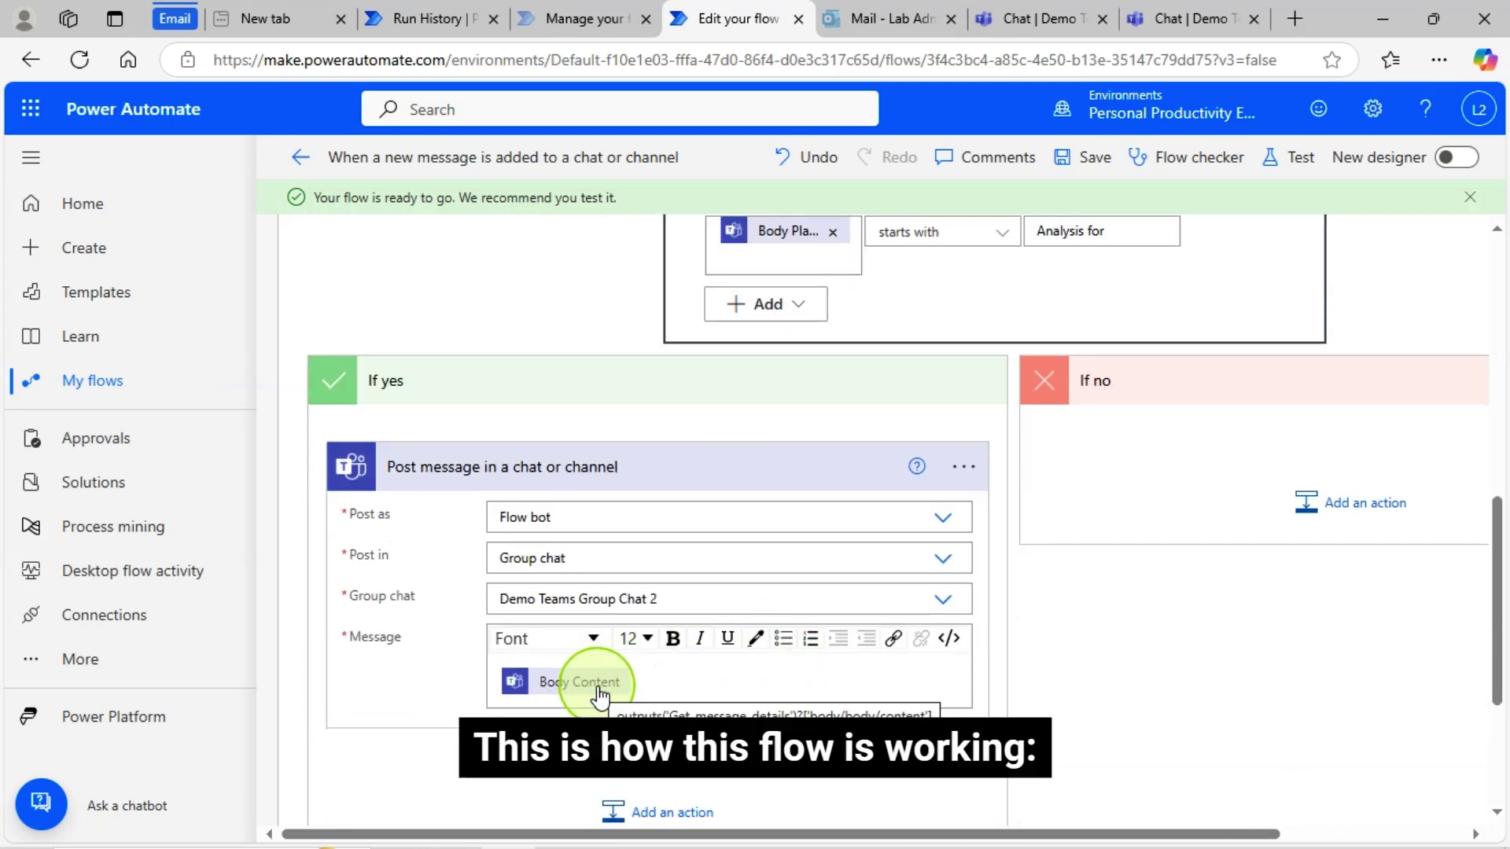
{"action": "scroll", "coordinate": [843, 667], "scroll_direction": "down", "scroll_amount": 4}
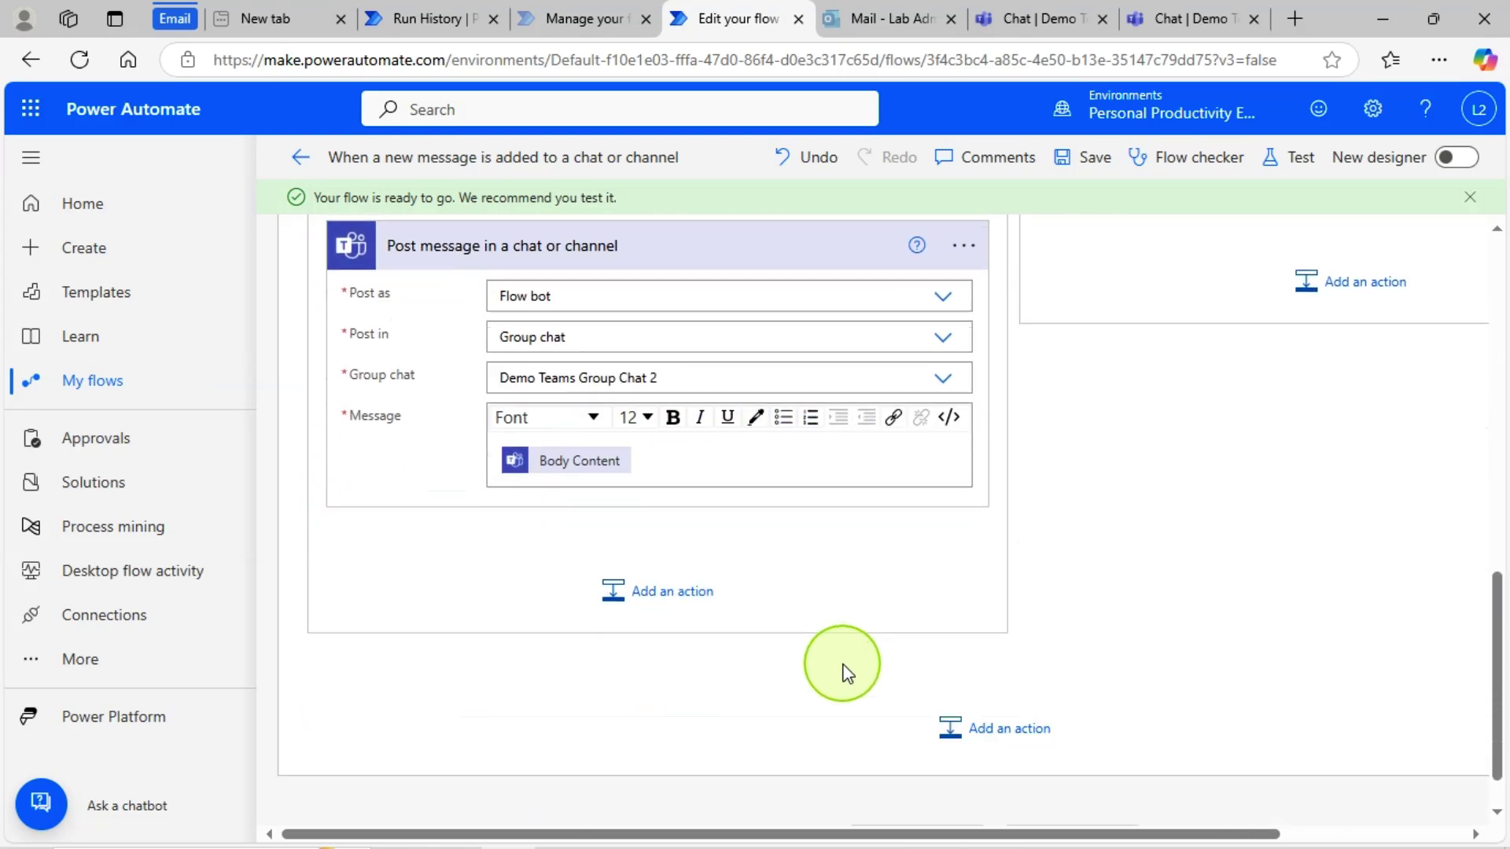
{"action": "scroll", "coordinate": [842, 670], "scroll_direction": "down", "scroll_amount": 1}
{"action": "scroll", "coordinate": [830, 668], "scroll_direction": "up", "scroll_amount": 8}
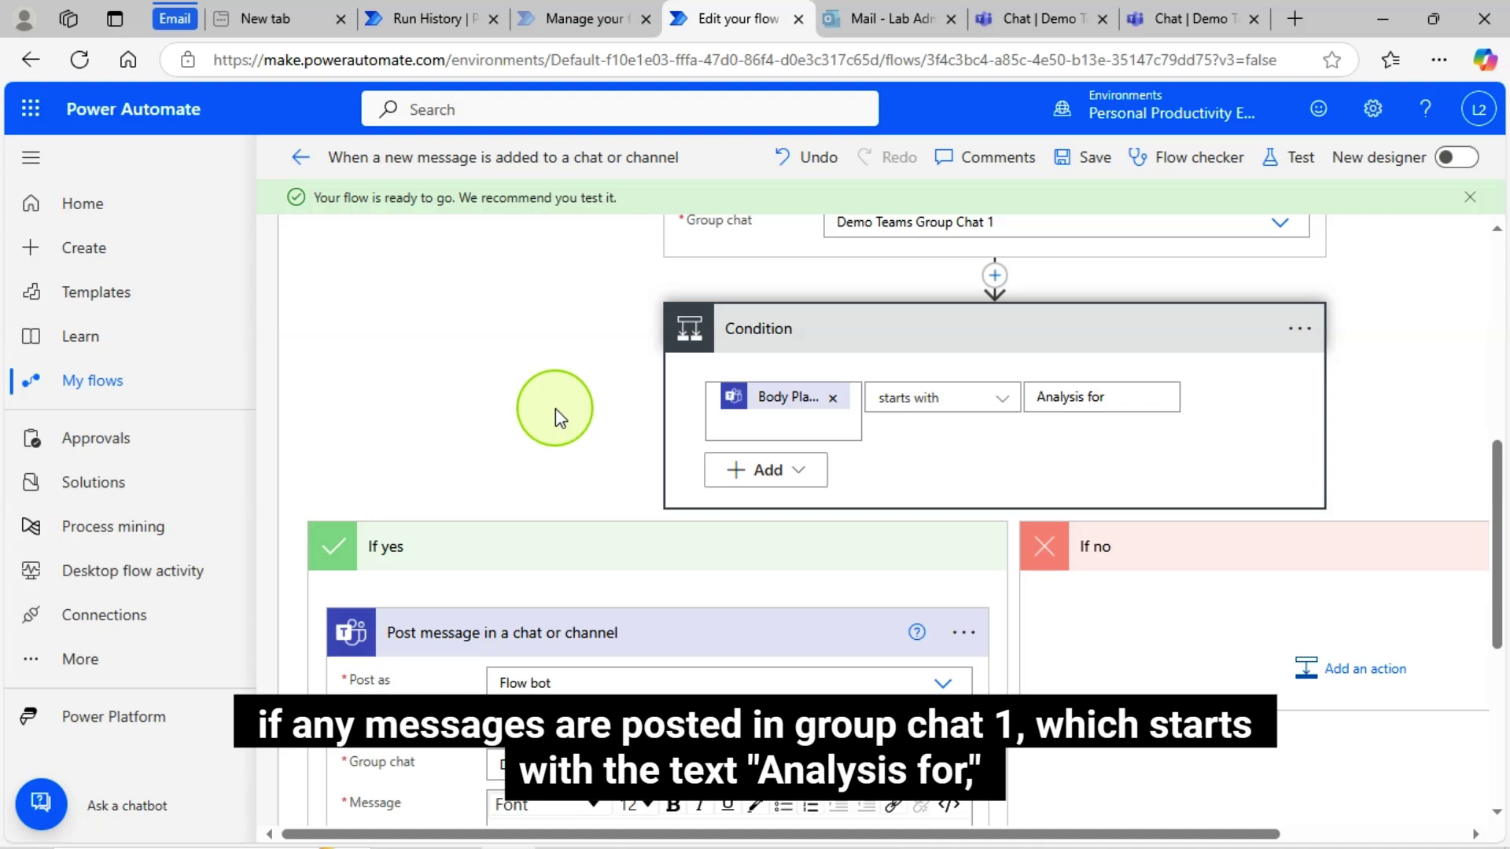
{"action": "scroll", "coordinate": [555, 408], "scroll_direction": "up", "scroll_amount": 1}
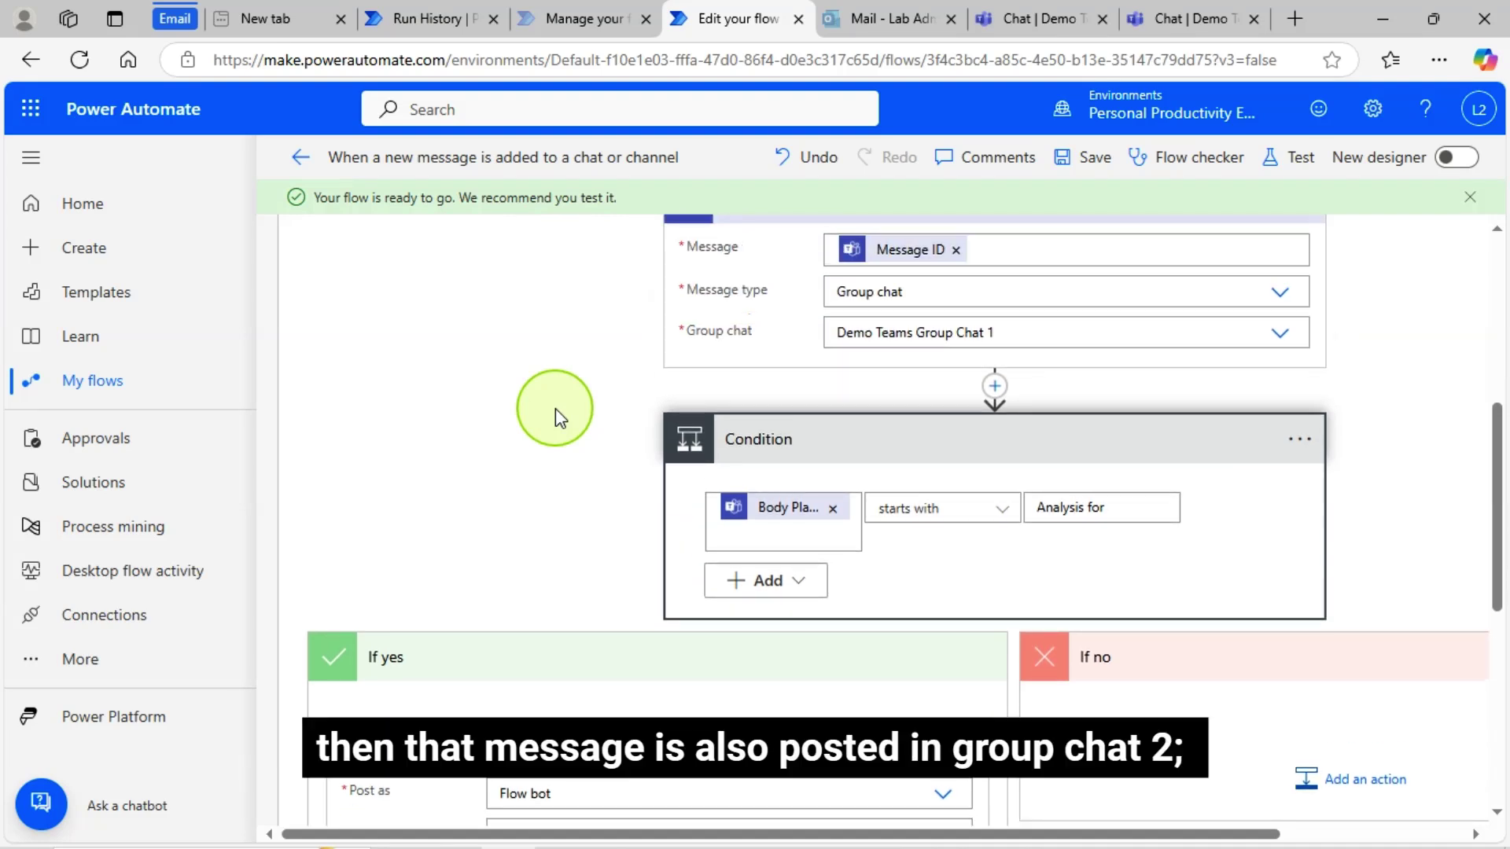
{"action": "scroll", "coordinate": [522, 422], "scroll_direction": "up", "scroll_amount": 1}
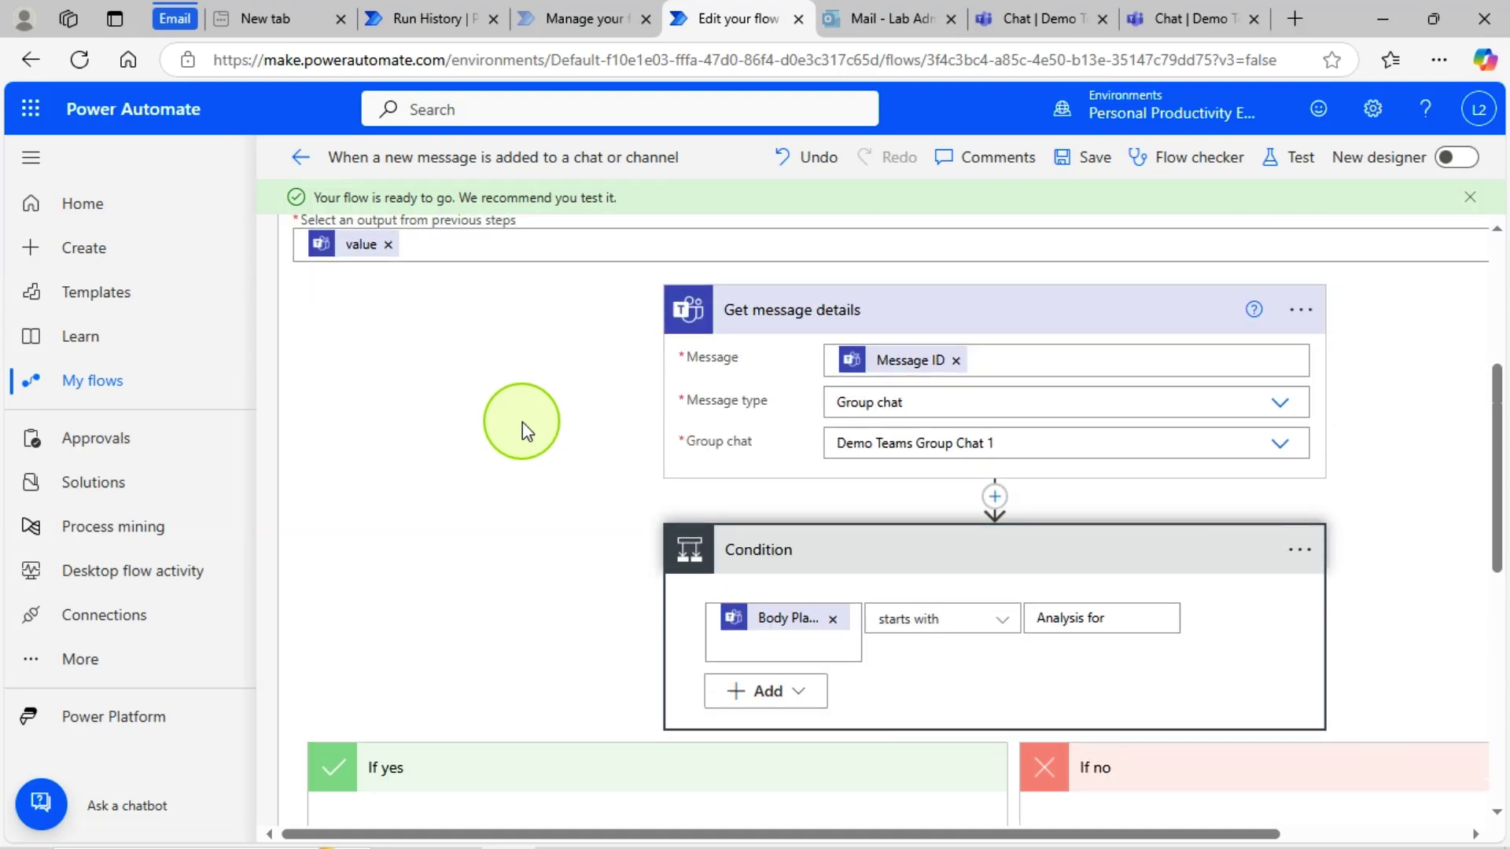